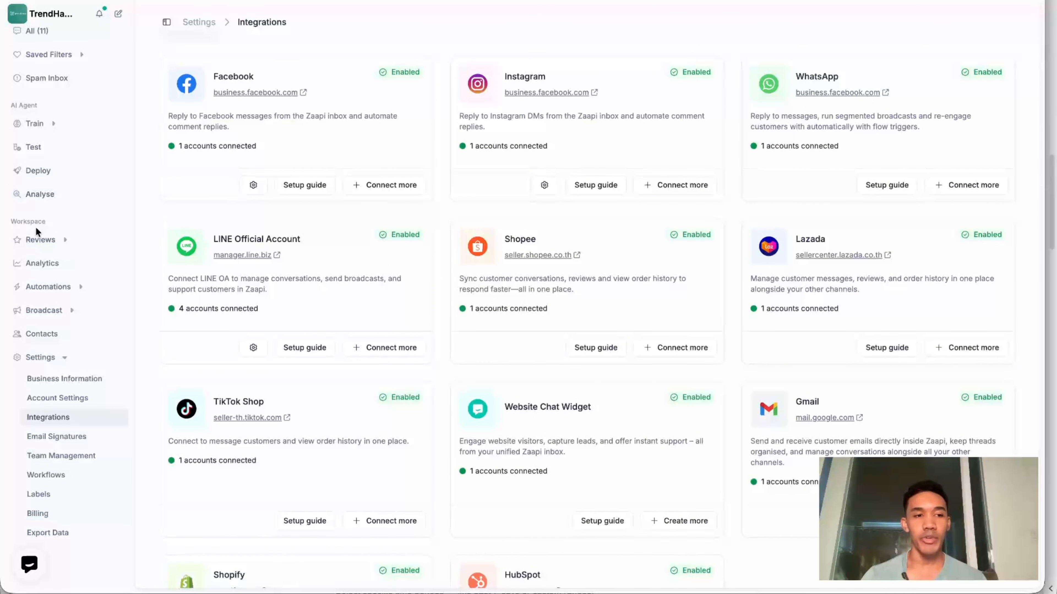
# - Open the Shopee reviews and examine the review date, range, integrations, content and follow-up filter options
pyautogui.click(68, 241)
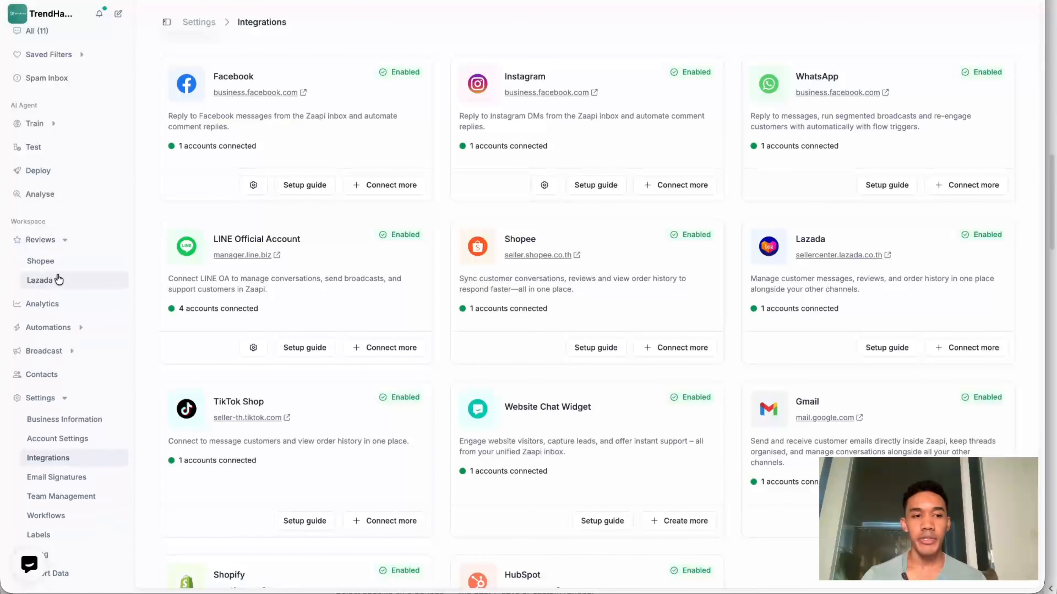
pyautogui.click(40, 262)
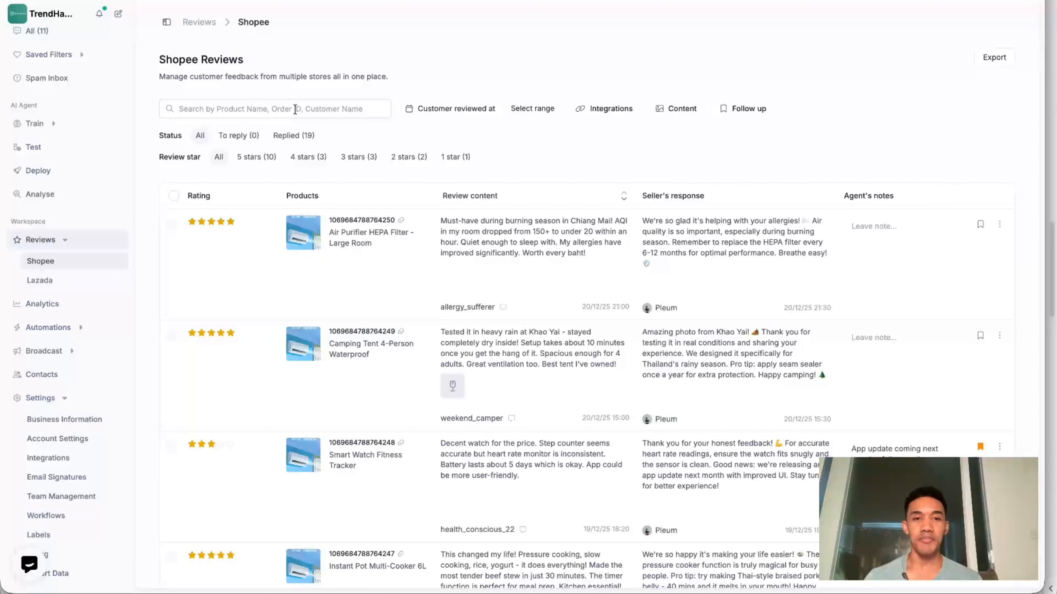
pyautogui.click(455, 109)
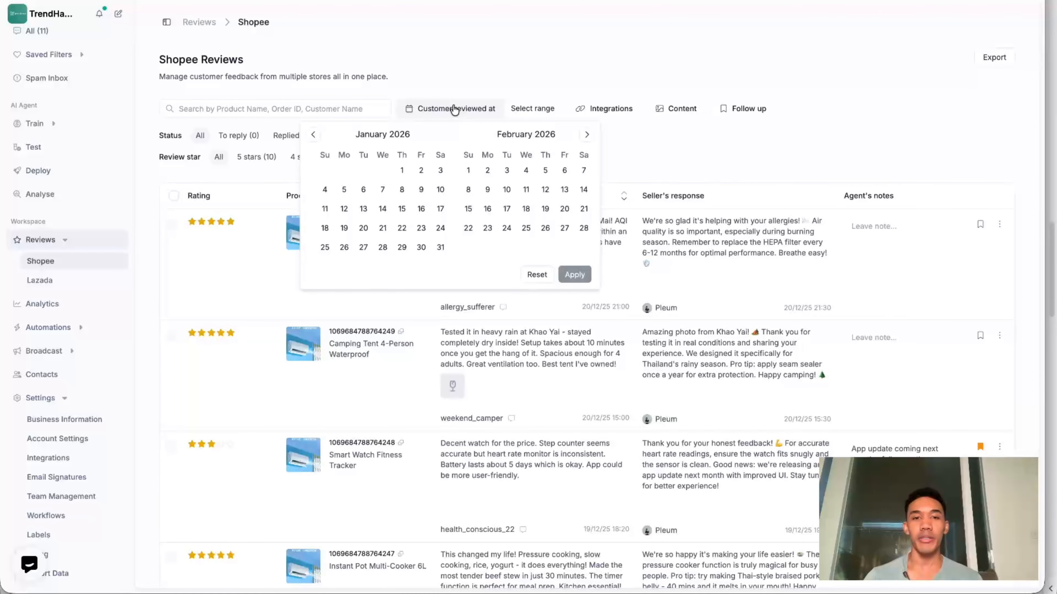
pyautogui.click(541, 108)
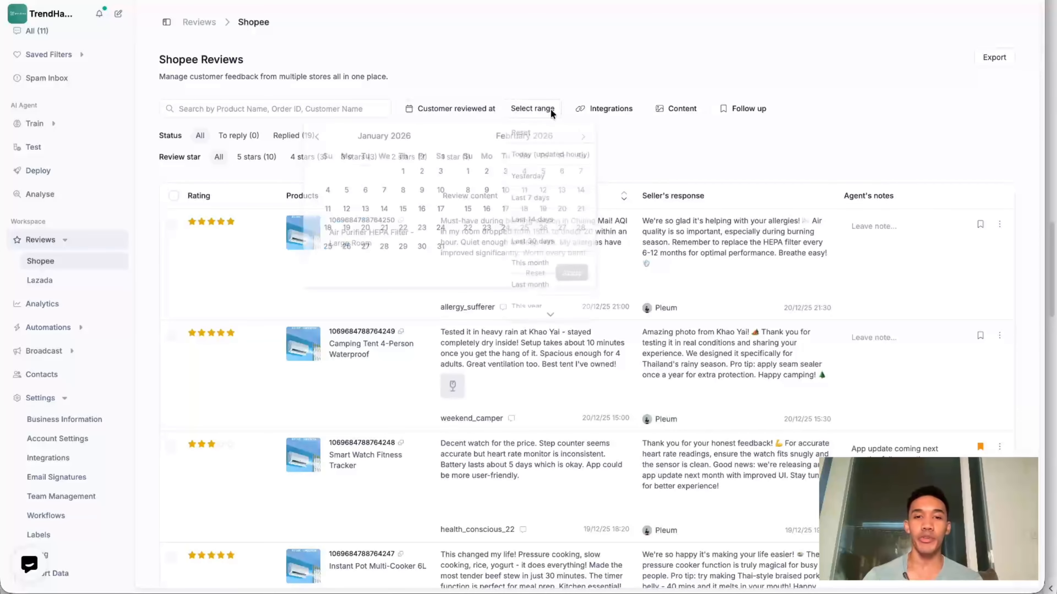
pyautogui.click(597, 109)
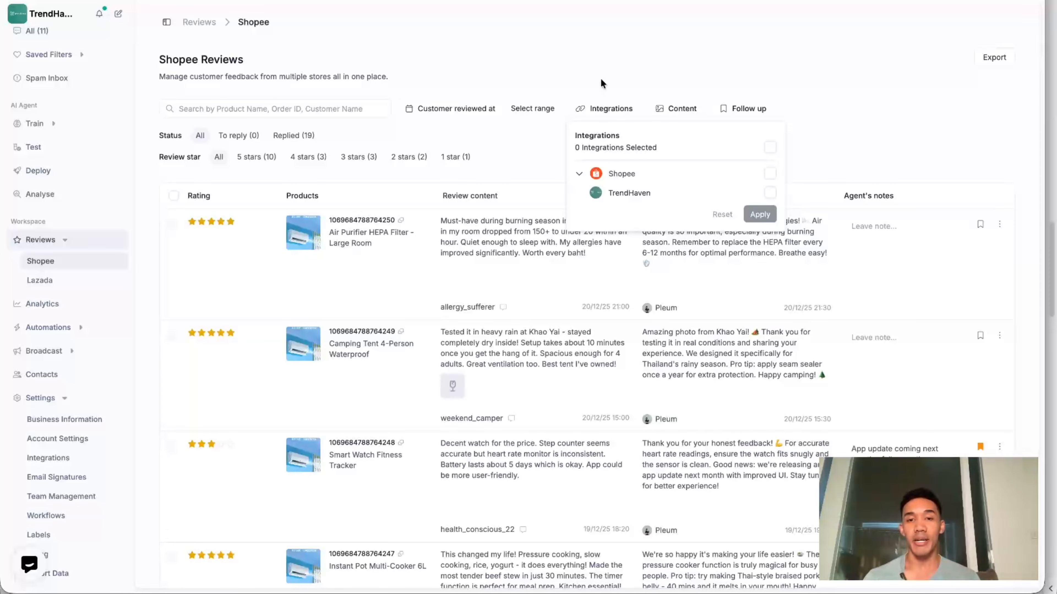
pyautogui.click(676, 109)
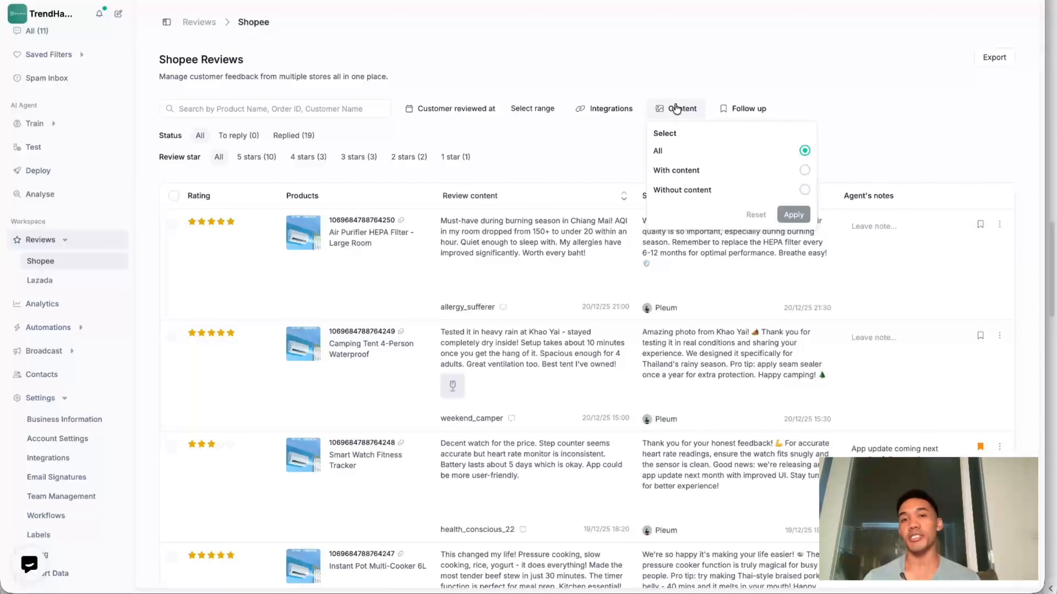
pyautogui.click(759, 114)
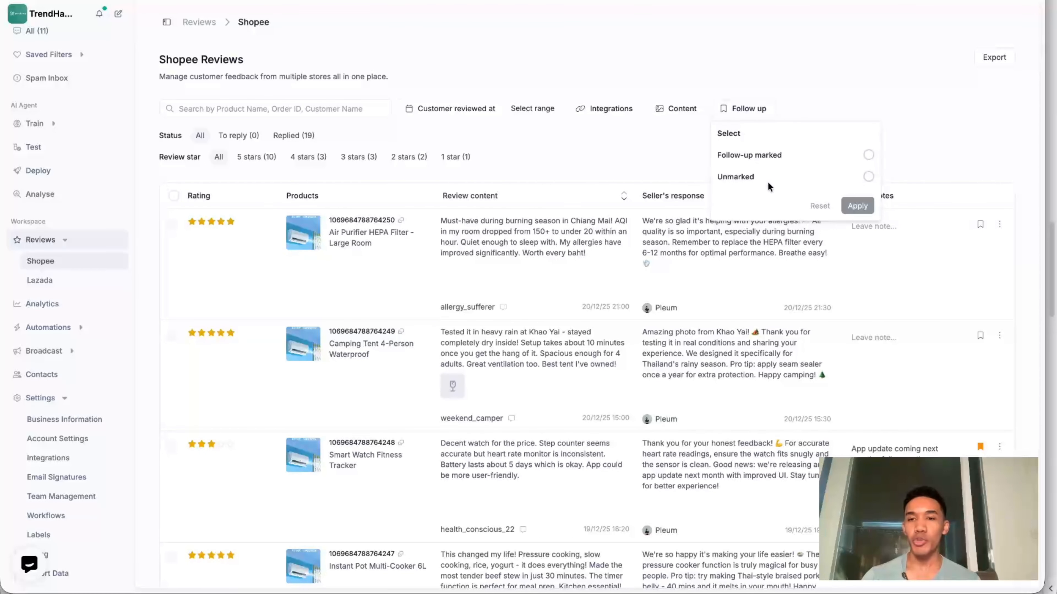
pyautogui.click(818, 31)
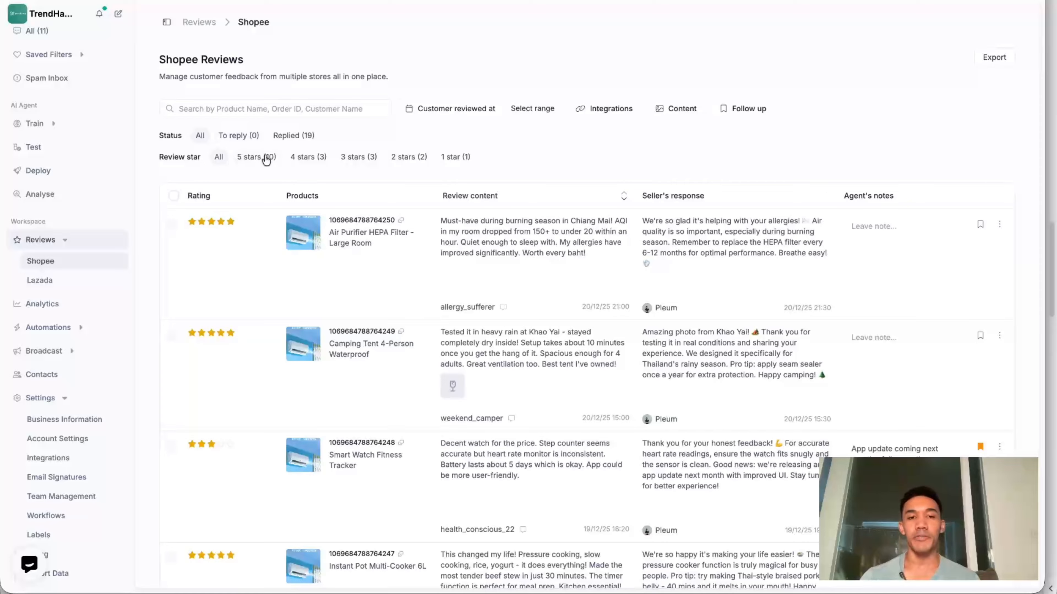
# - Examine the Shopee review list with its seller responses and agent's notes, the follow-up filter and the first review's options
pyautogui.scroll(-2, 619, 159)
pyautogui.scroll(-1, 619, 159)
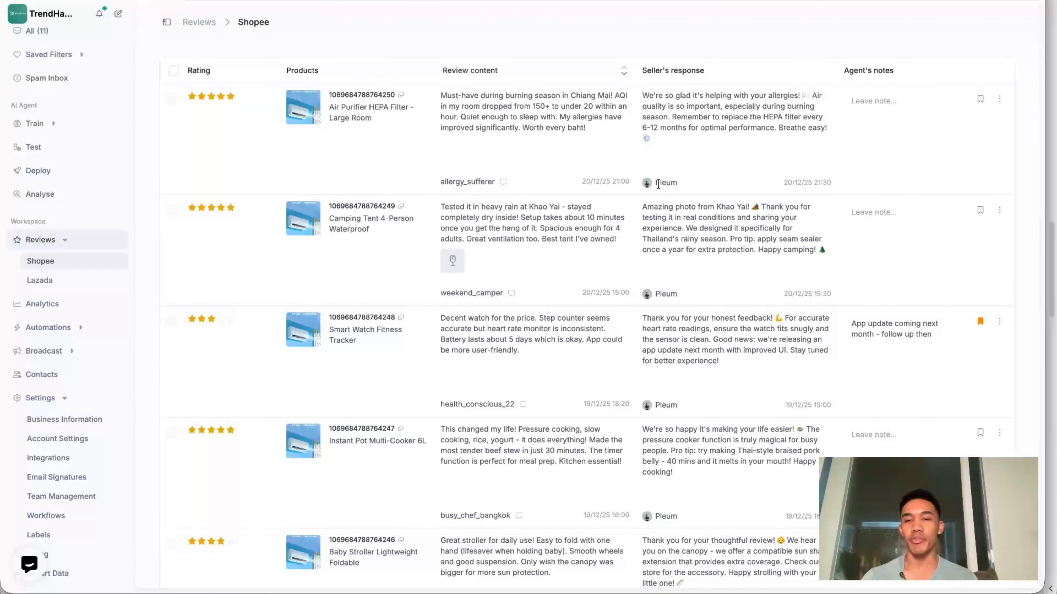
pyautogui.scroll(2, 791, 180)
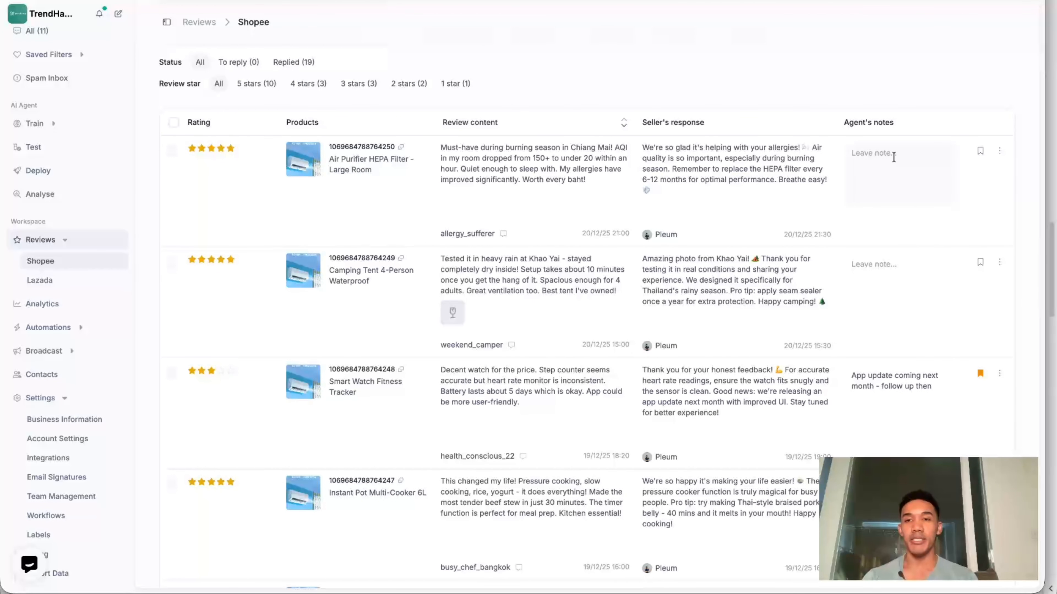
pyautogui.scroll(3, 894, 157)
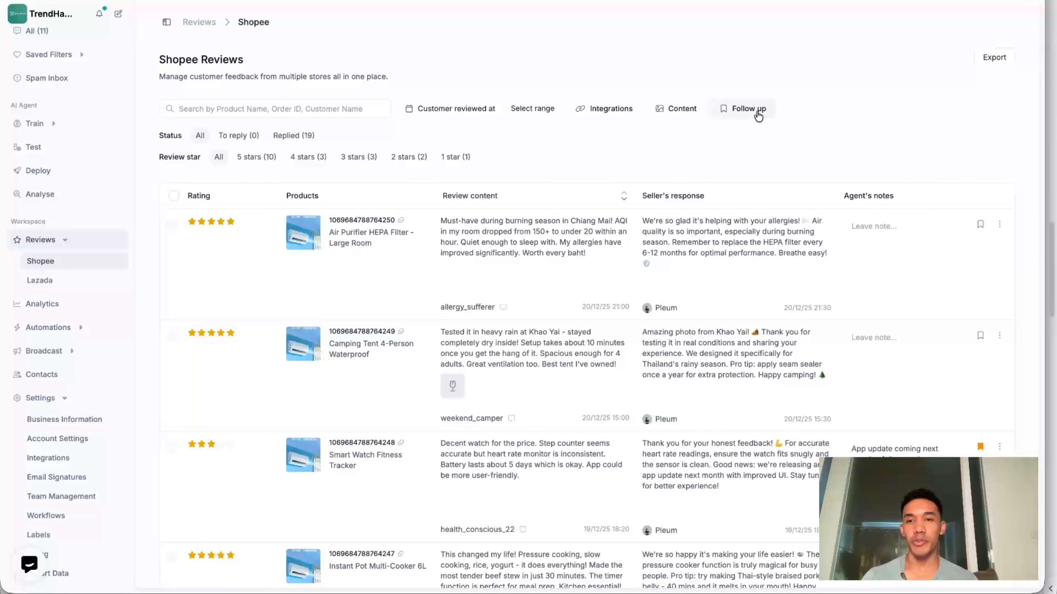
pyautogui.click(755, 110)
pyautogui.click(766, 158)
pyautogui.scroll(-1, 998, 205)
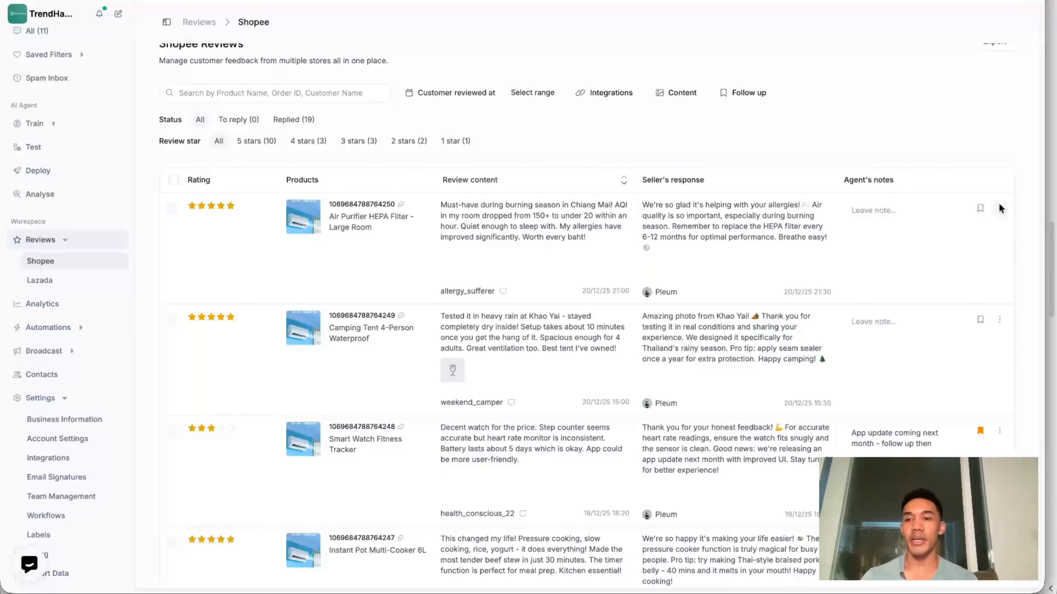
pyautogui.click(1000, 208)
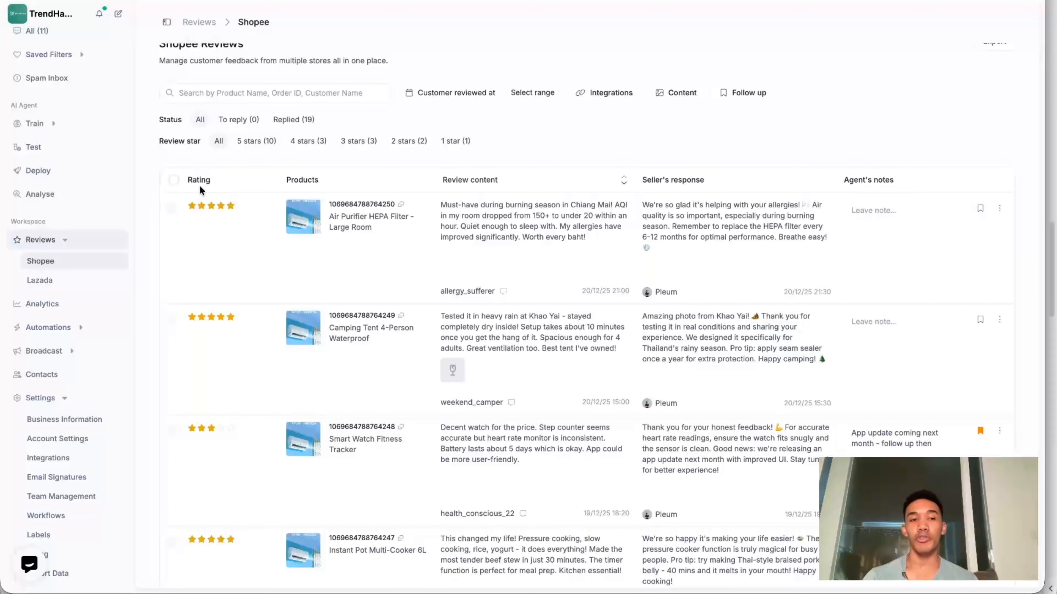
# - View the bulk reply form for all Shopee reviews, clear the selection and check the review export option
pyautogui.click(174, 179)
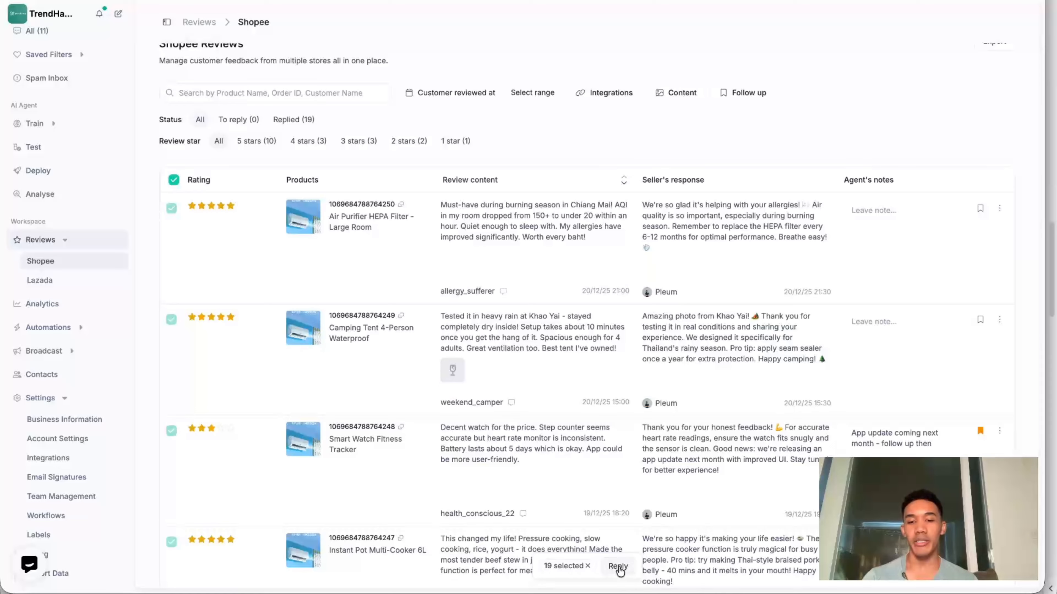
pyautogui.click(618, 567)
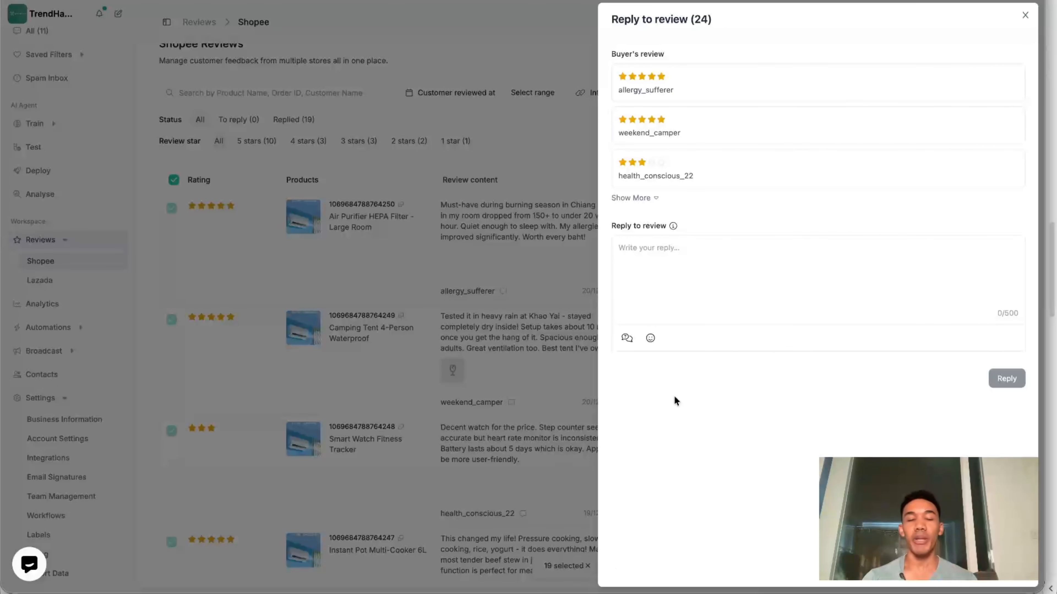
pyautogui.click(523, 184)
pyautogui.click(173, 179)
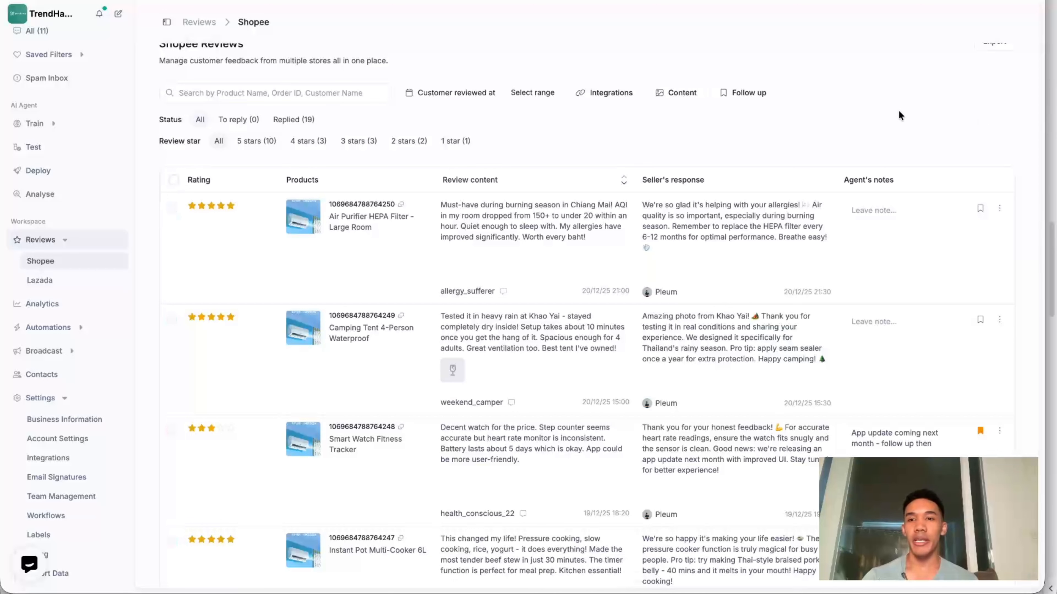
pyautogui.scroll(1, 897, 112)
pyautogui.click(994, 59)
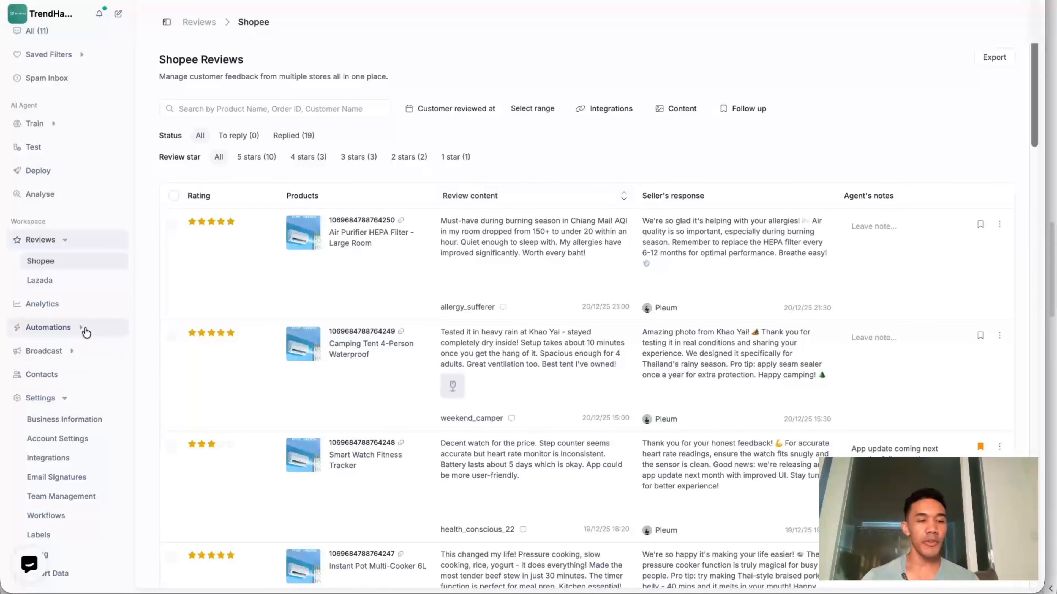
# - Open the Flow Builder automations and create a new custom flow
pyautogui.click(82, 328)
pyautogui.click(49, 368)
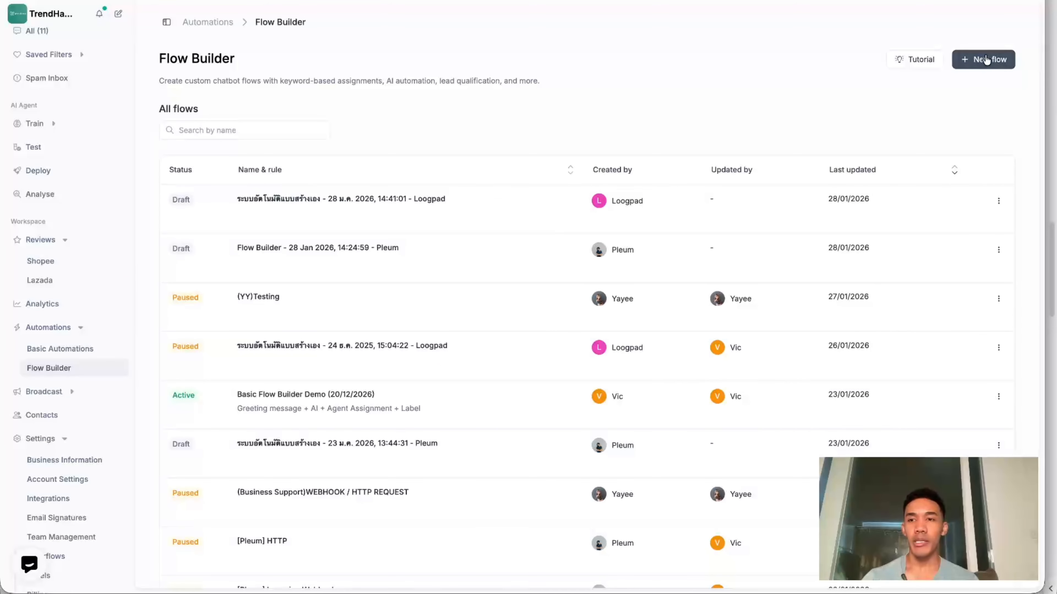
pyautogui.click(982, 59)
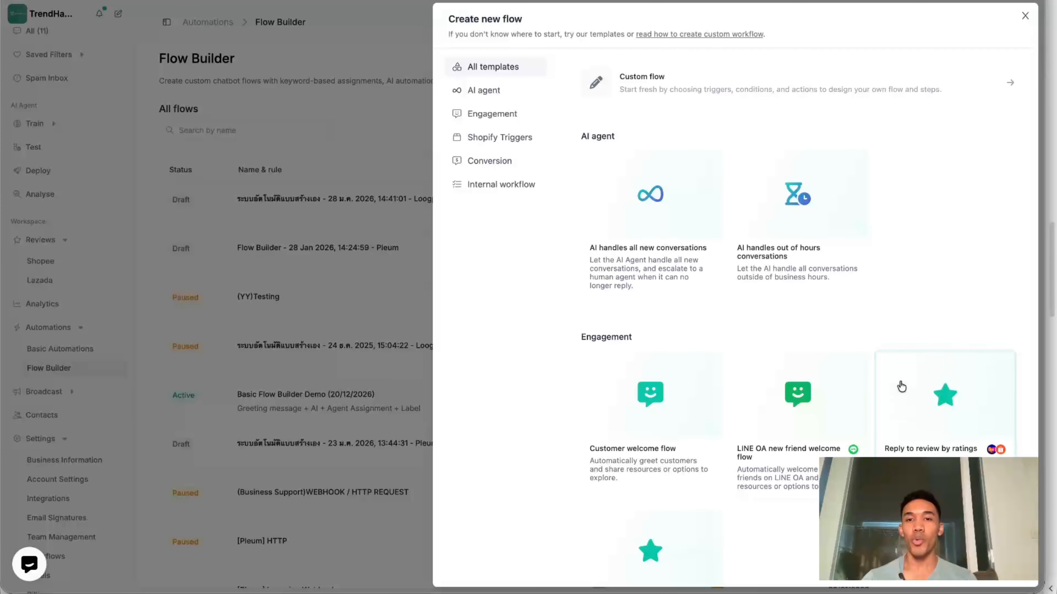
pyautogui.click(679, 90)
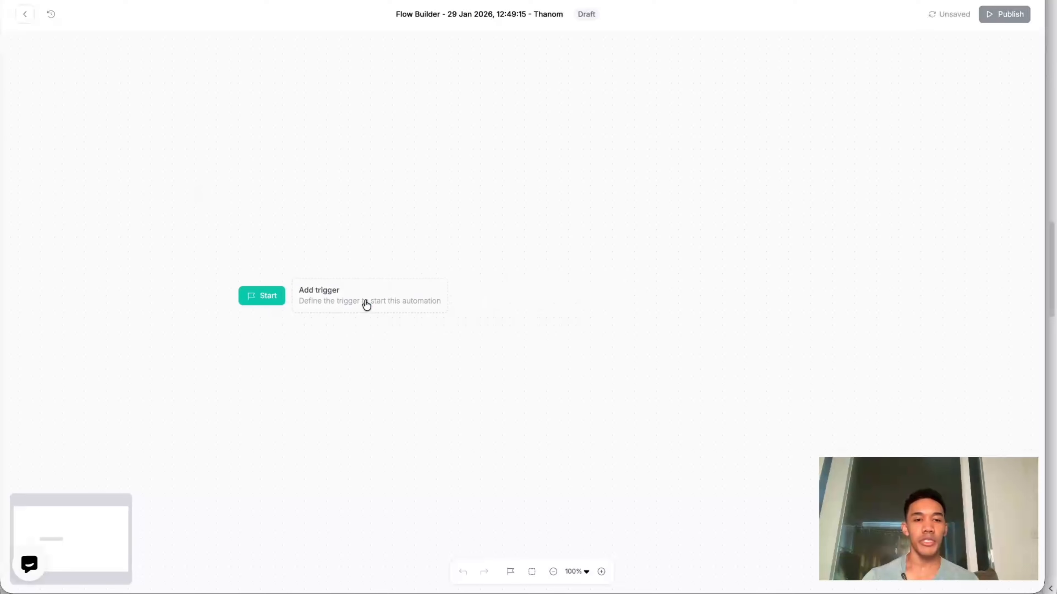
# - Start the flow with the Review received trigger and enable it for all Shopee and Lazada integrations
pyautogui.click(366, 305)
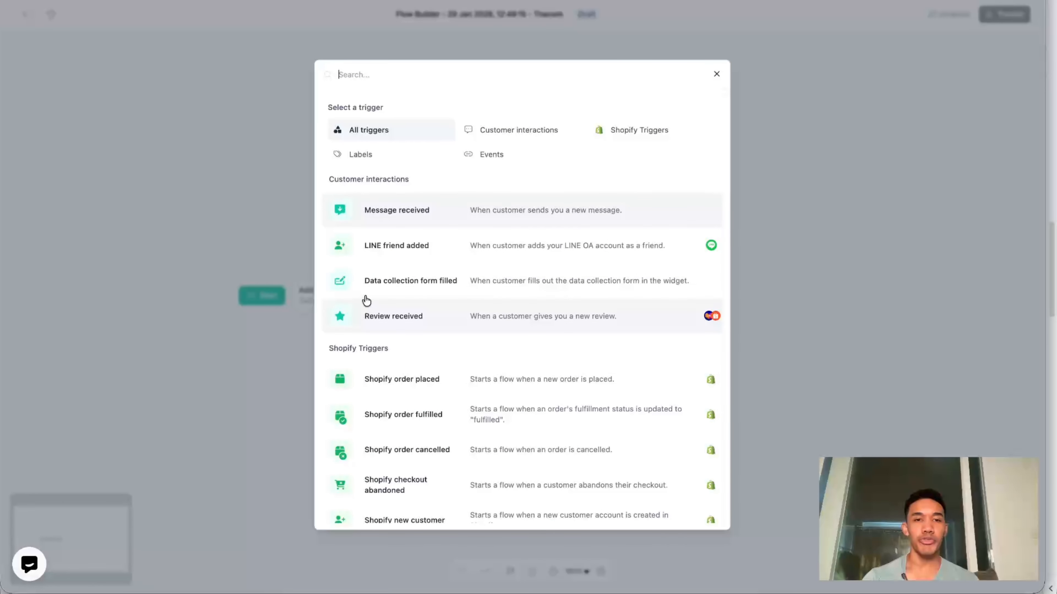
pyautogui.click(505, 322)
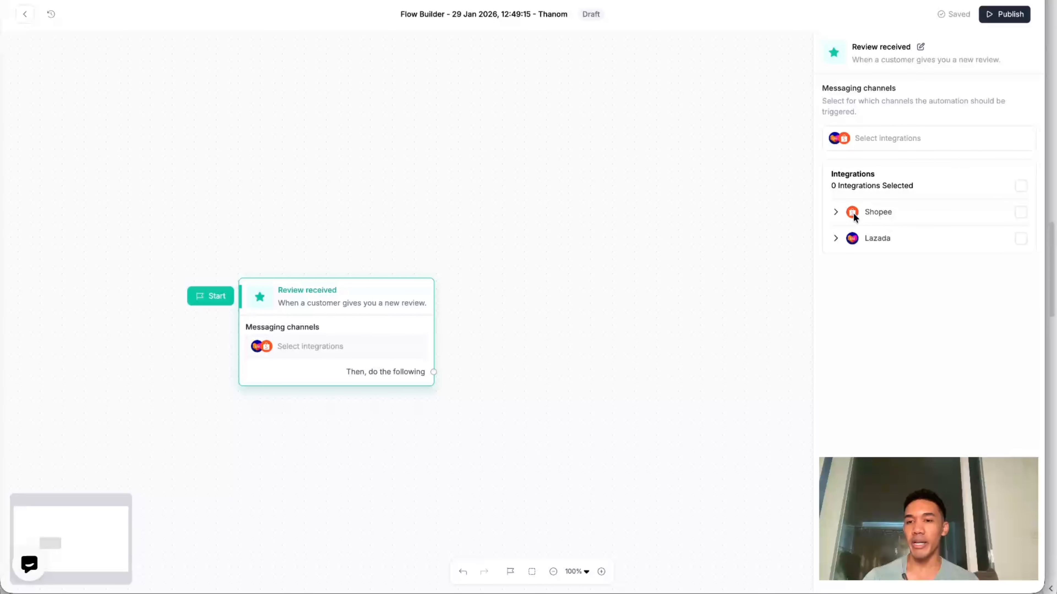
pyautogui.click(837, 212)
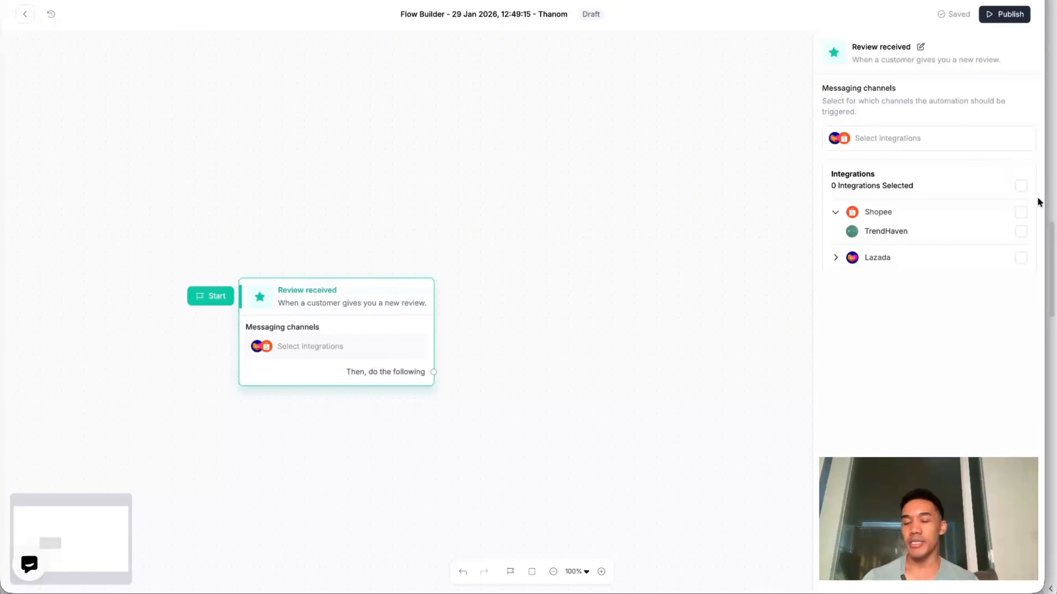
pyautogui.click(1023, 189)
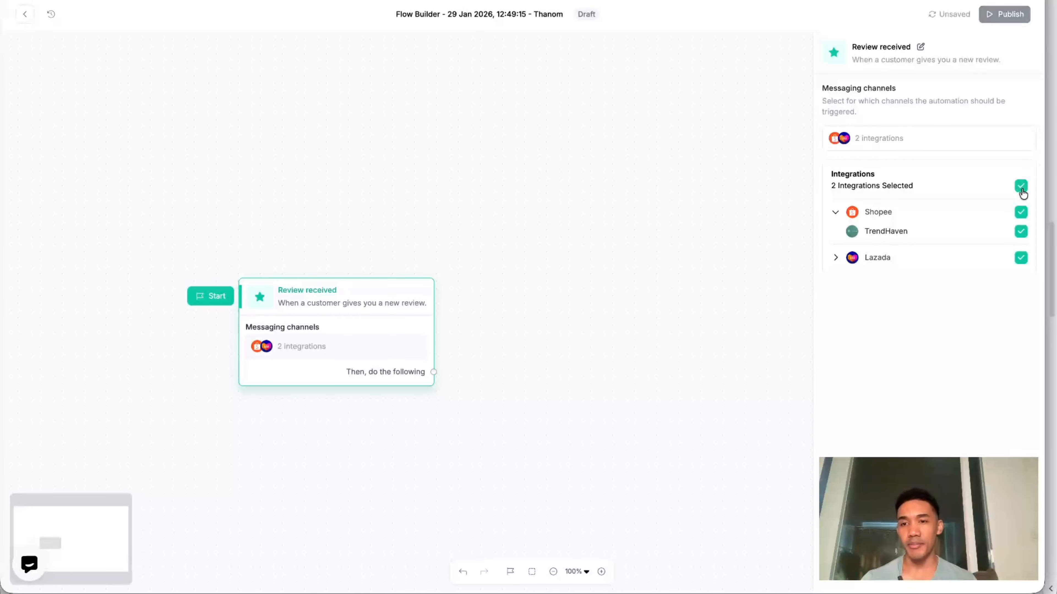
# - Add a Review ratings condition after the Review received trigger
pyautogui.moveTo(383, 356); pyautogui.dragTo(493, 263)
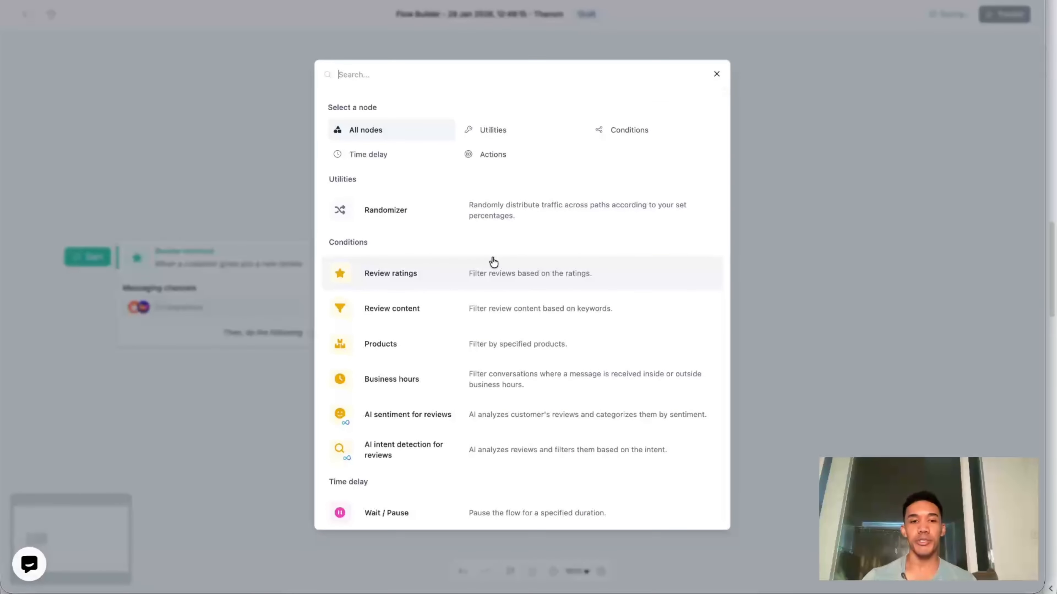
pyautogui.scroll(-2, 493, 263)
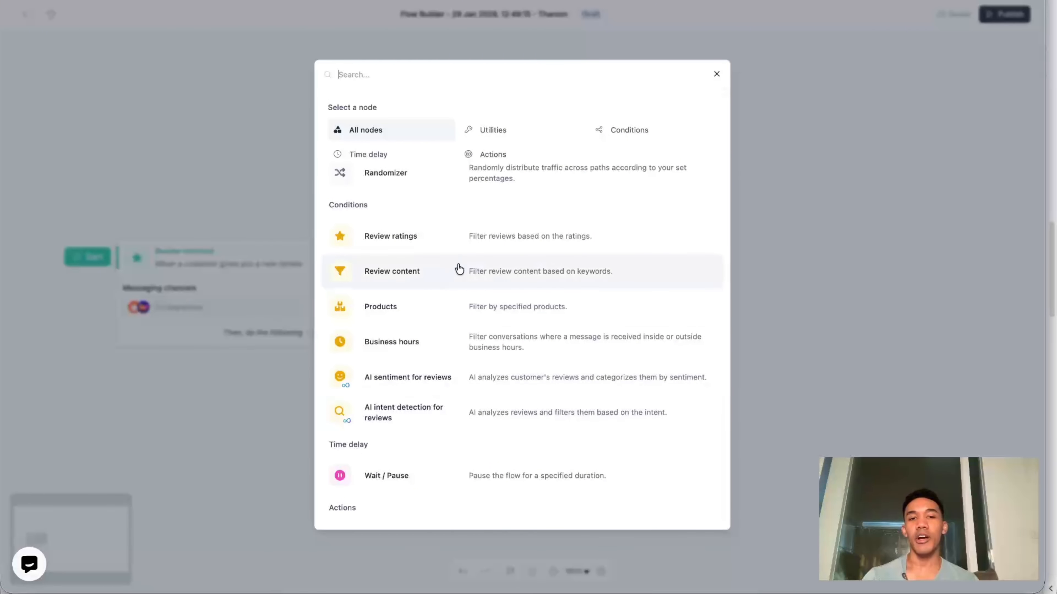
pyautogui.click(460, 249)
pyautogui.moveTo(490, 292); pyautogui.dragTo(412, 266)
pyautogui.moveTo(582, 454); pyautogui.dragTo(421, 445)
pyautogui.moveTo(422, 446); pyautogui.dragTo(347, 449)
# - Add a Reply to review action on the 5 stars branch of the Review ratings condition
pyautogui.moveTo(310, 240); pyautogui.dragTo(451, 212)
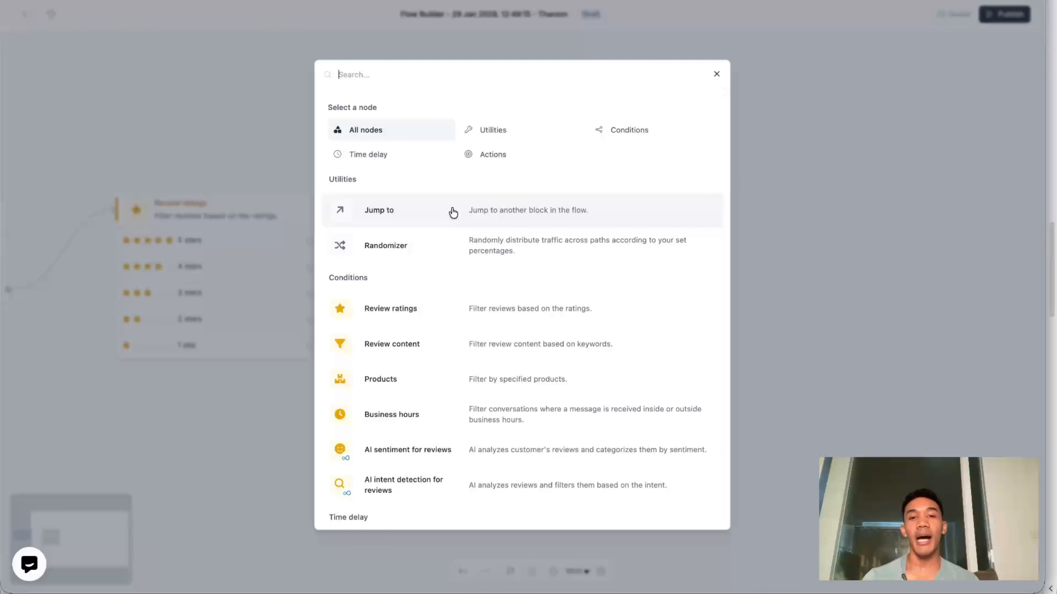
pyautogui.click(493, 160)
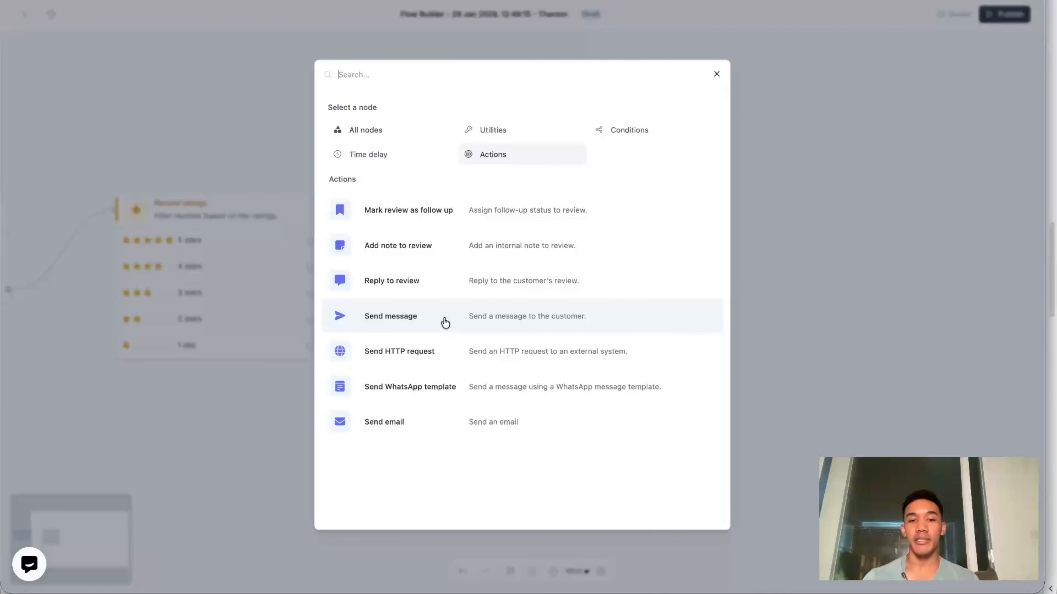
pyautogui.click(455, 287)
pyautogui.moveTo(456, 286); pyautogui.dragTo(456, 197)
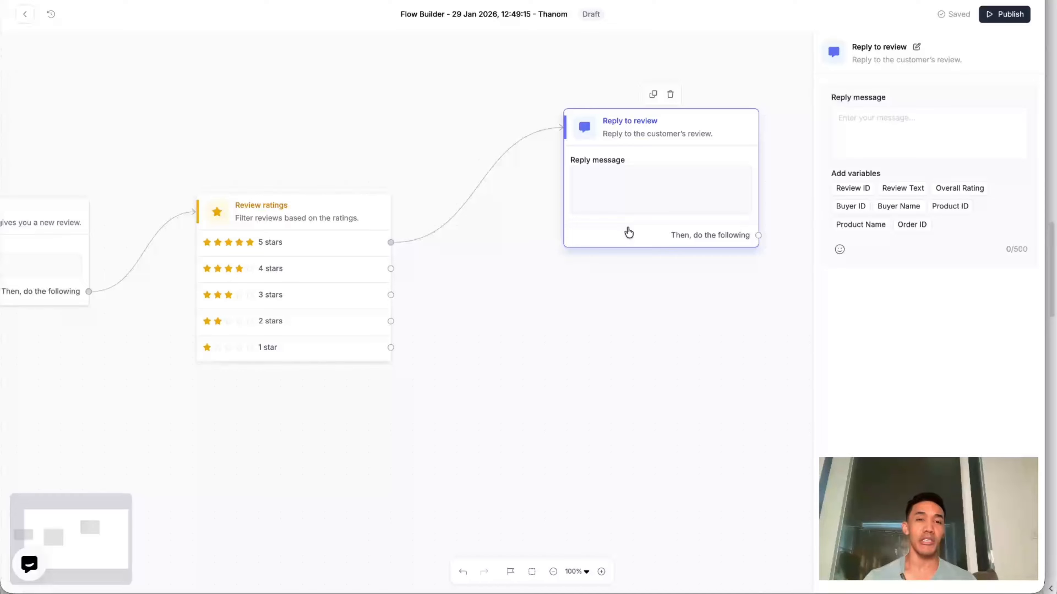
# - Detach Reply to review from the 5 stars branch, move it aside and attach a Randomizer to that branch instead
pyautogui.moveTo(565, 126); pyautogui.dragTo(481, 182)
pyautogui.moveTo(646, 174); pyautogui.dragTo(811, 161)
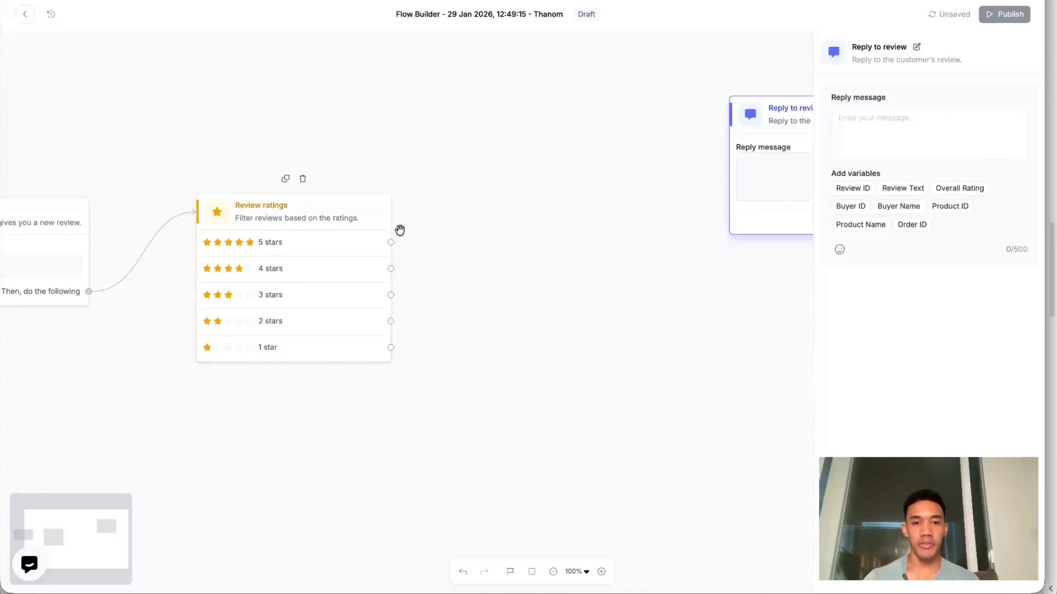
pyautogui.click(391, 242)
pyautogui.click(489, 132)
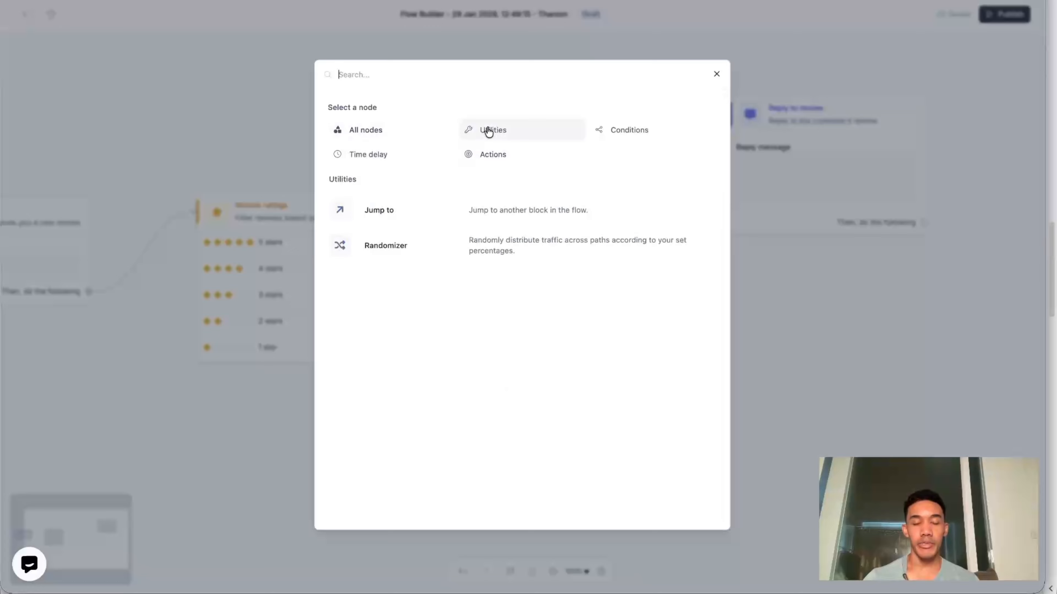
pyautogui.click(465, 252)
pyautogui.moveTo(506, 276); pyautogui.dragTo(523, 121)
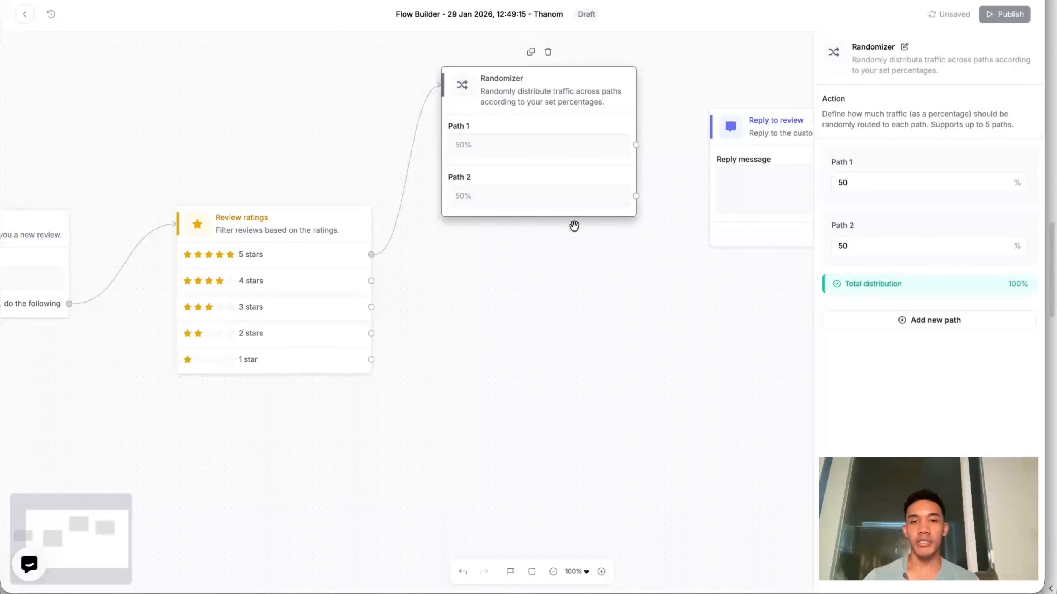
# - Reposition the Reply to review block beside the Randomizer and connect the Randomizer's Path 1 to it
pyautogui.moveTo(578, 265); pyautogui.dragTo(510, 271)
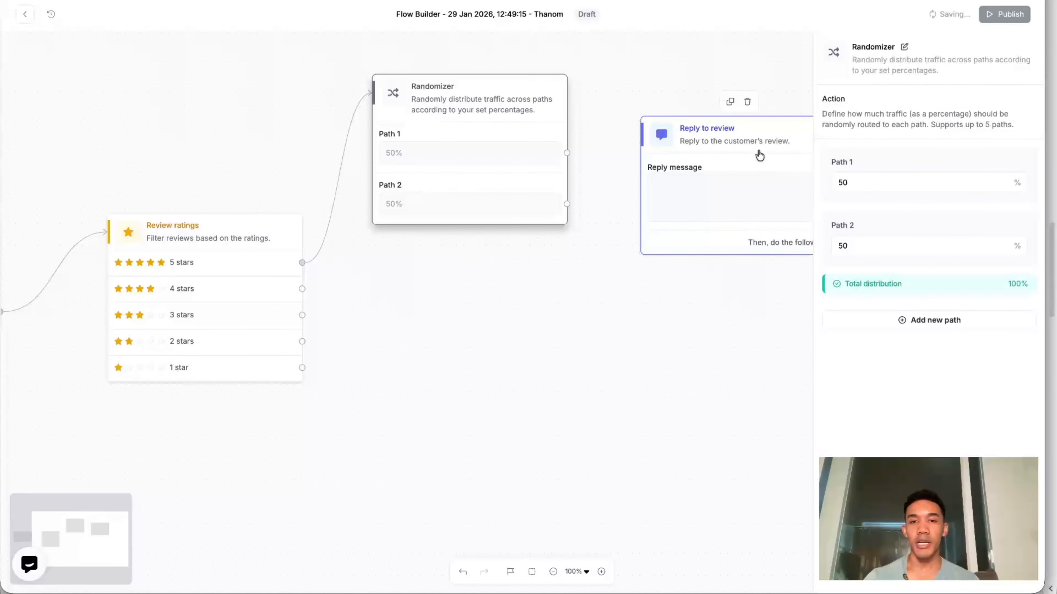
pyautogui.moveTo(760, 156); pyautogui.dragTo(760, 68)
pyautogui.moveTo(722, 229); pyautogui.dragTo(605, 292)
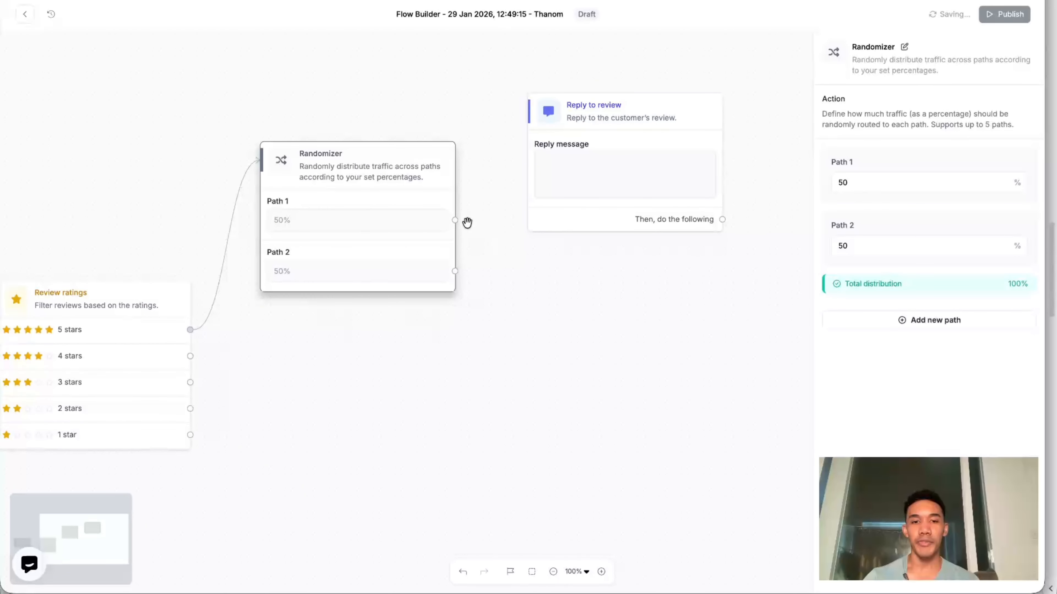
pyautogui.moveTo(455, 219); pyautogui.dragTo(564, 191)
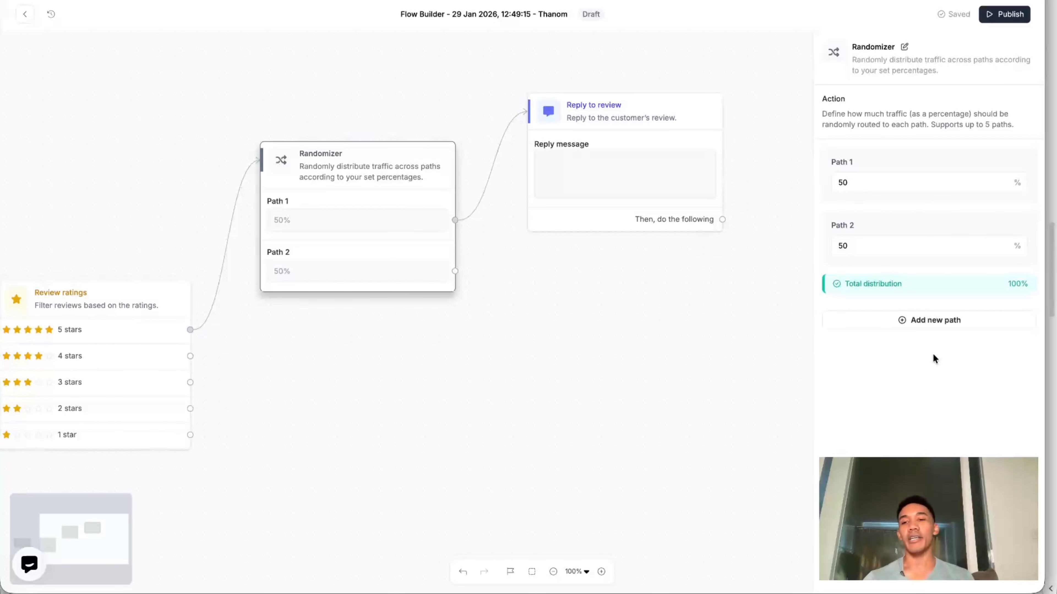
# - Add a third path to the Randomizer and split the distribution equally across its paths
pyautogui.click(924, 326)
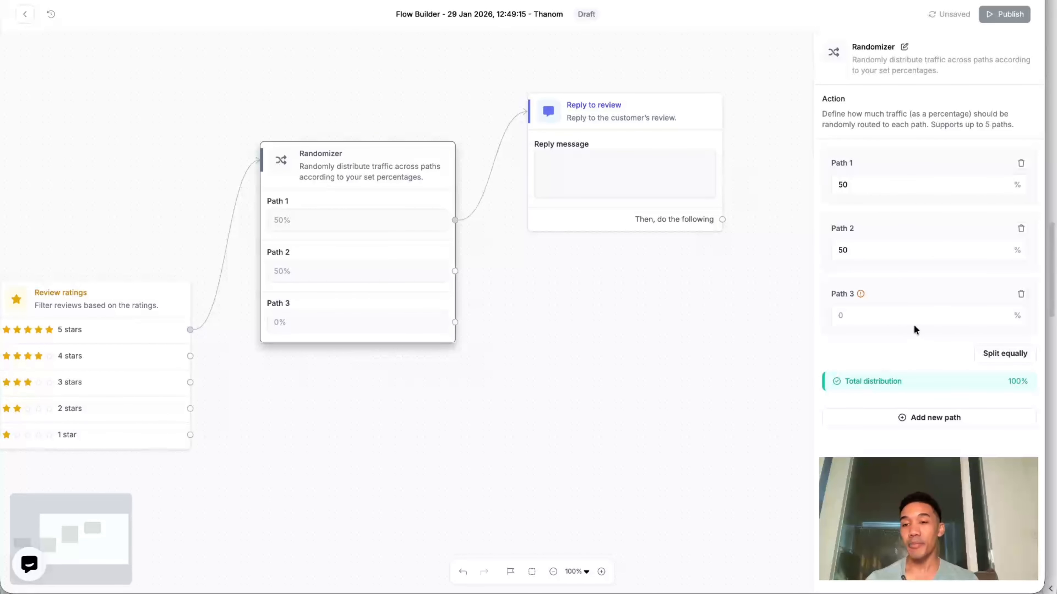
pyautogui.click(1015, 354)
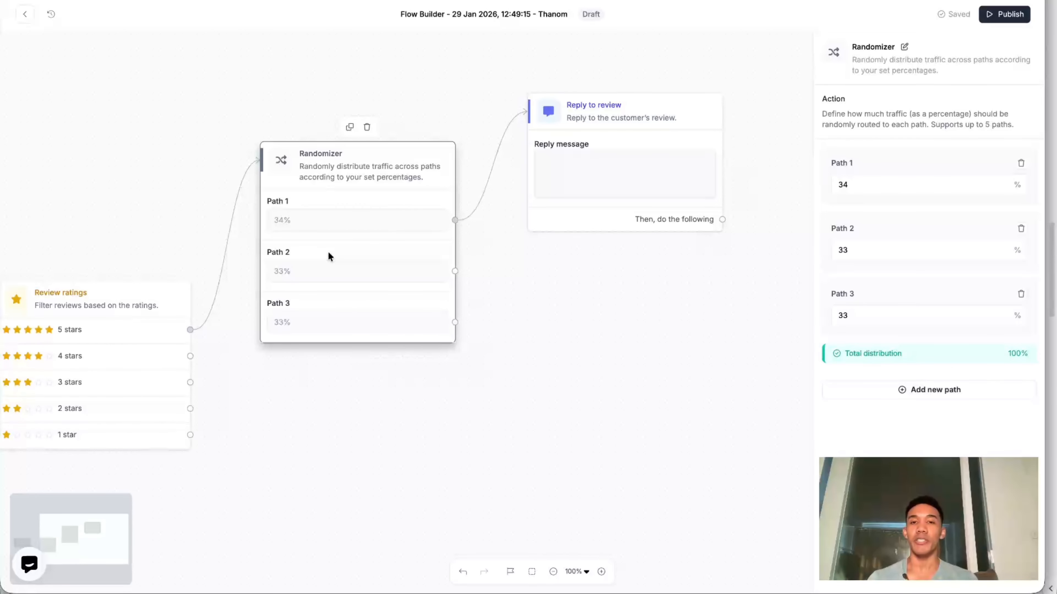
# - Review the condition nodes available for the 4 stars branch of Review ratings without adding one
pyautogui.moveTo(325, 416); pyautogui.dragTo(372, 395)
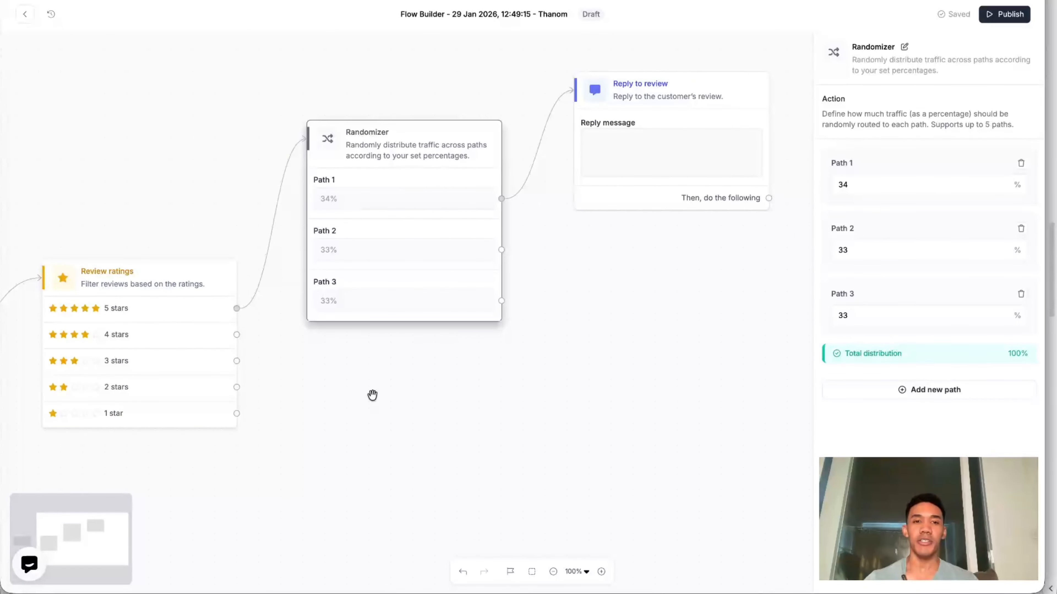
pyautogui.moveTo(236, 335); pyautogui.dragTo(417, 444)
pyautogui.click(606, 136)
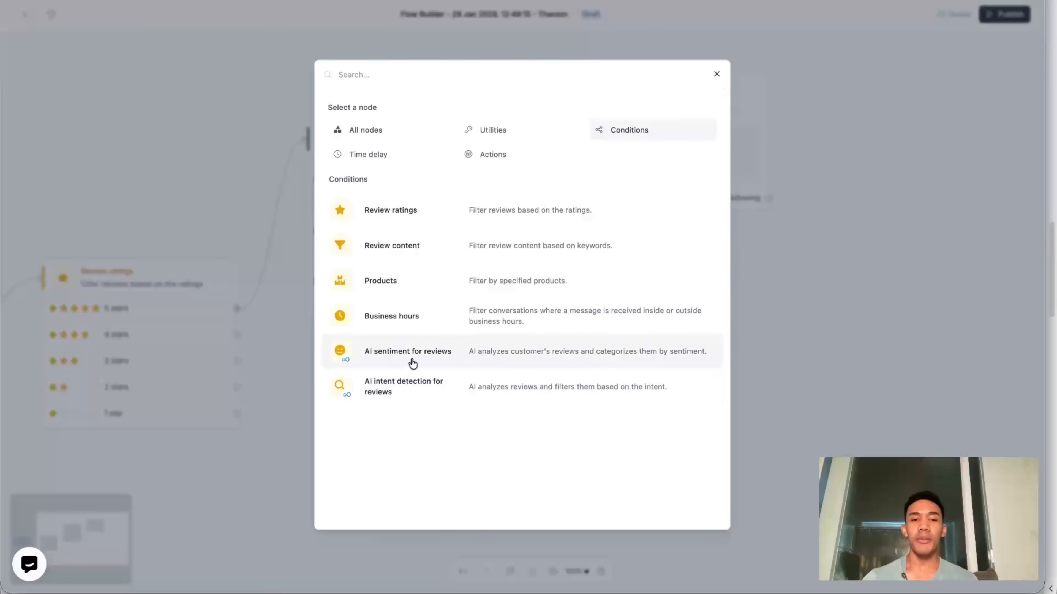
pyautogui.click(286, 319)
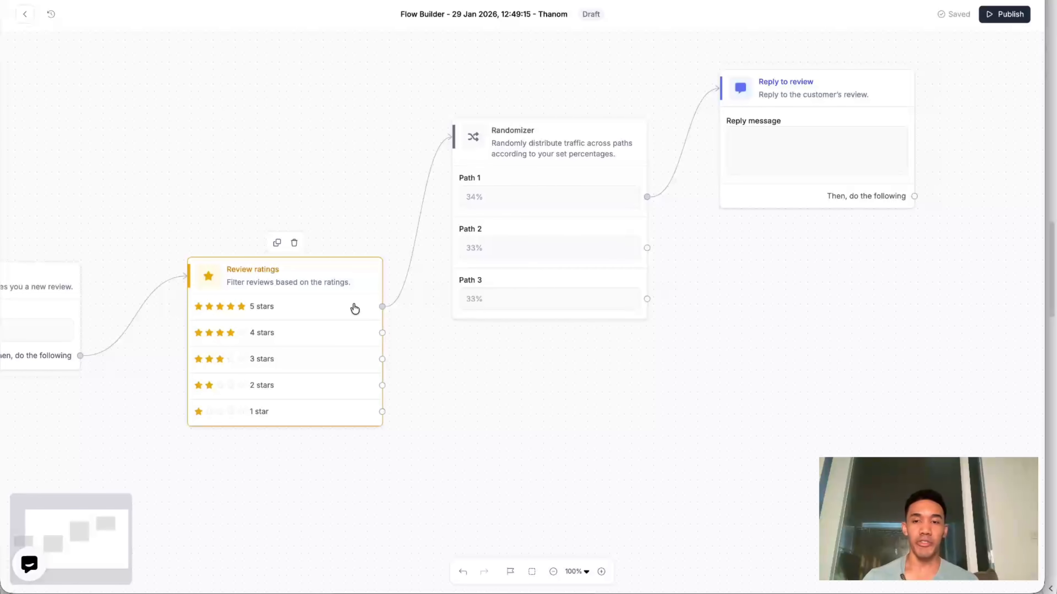
# - Detach the Randomizer from the 5 stars branch and move it and Reply to review farther from Review ratings
pyautogui.click(749, 149)
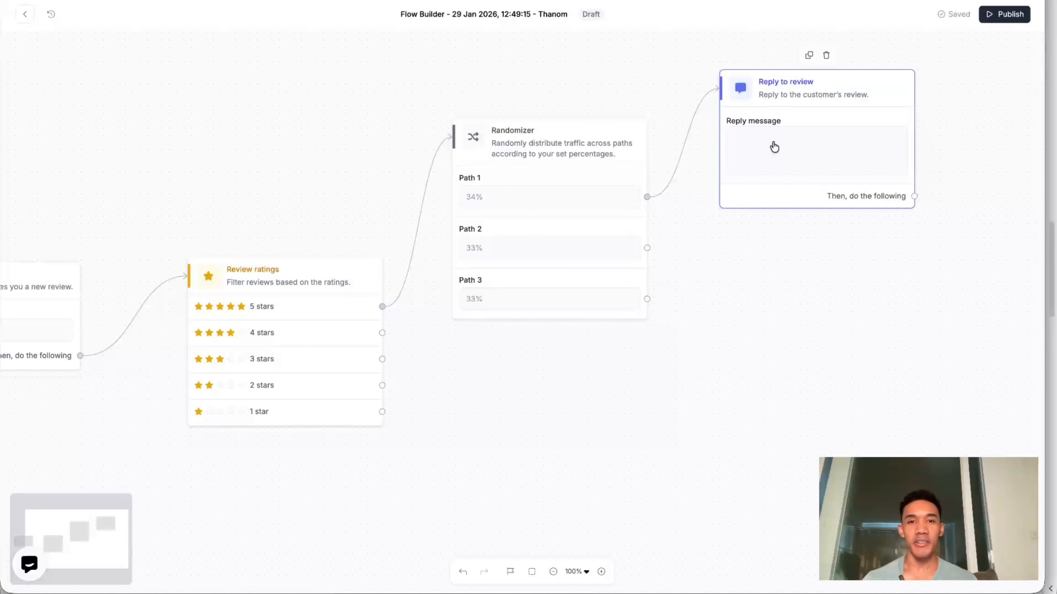
pyautogui.click(419, 221)
pyautogui.moveTo(782, 147); pyautogui.dragTo(926, 144)
pyautogui.moveTo(541, 226); pyautogui.dragTo(687, 182)
pyautogui.click(328, 333)
# - Add an AI sentiment for reviews condition to the 5 stars branch and place it beside Review ratings
pyautogui.click(382, 307)
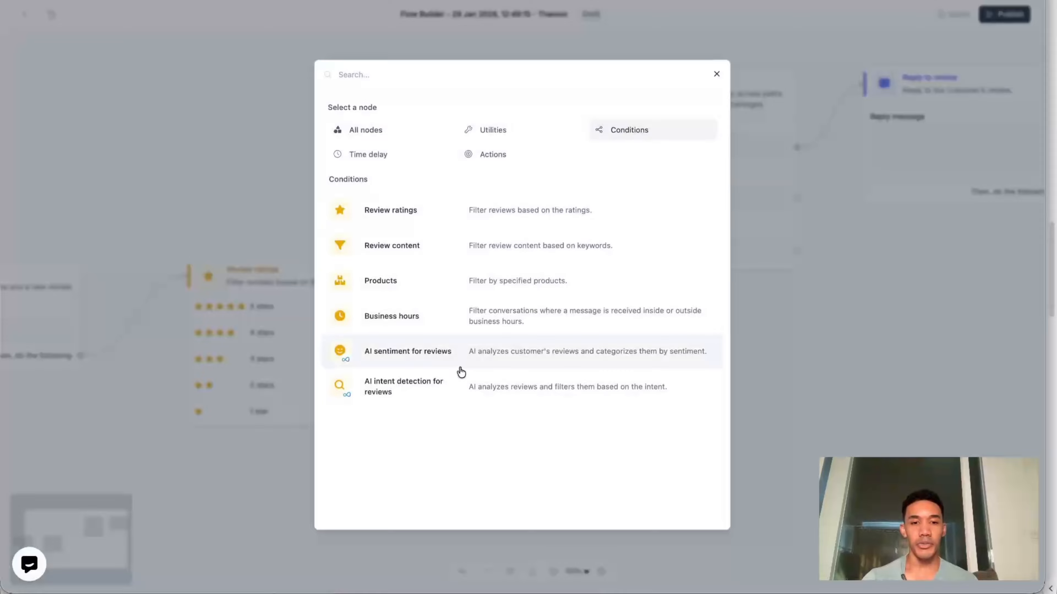
pyautogui.click(466, 351)
pyautogui.moveTo(695, 303); pyautogui.dragTo(403, 337)
pyautogui.scroll(-3, 450, 315)
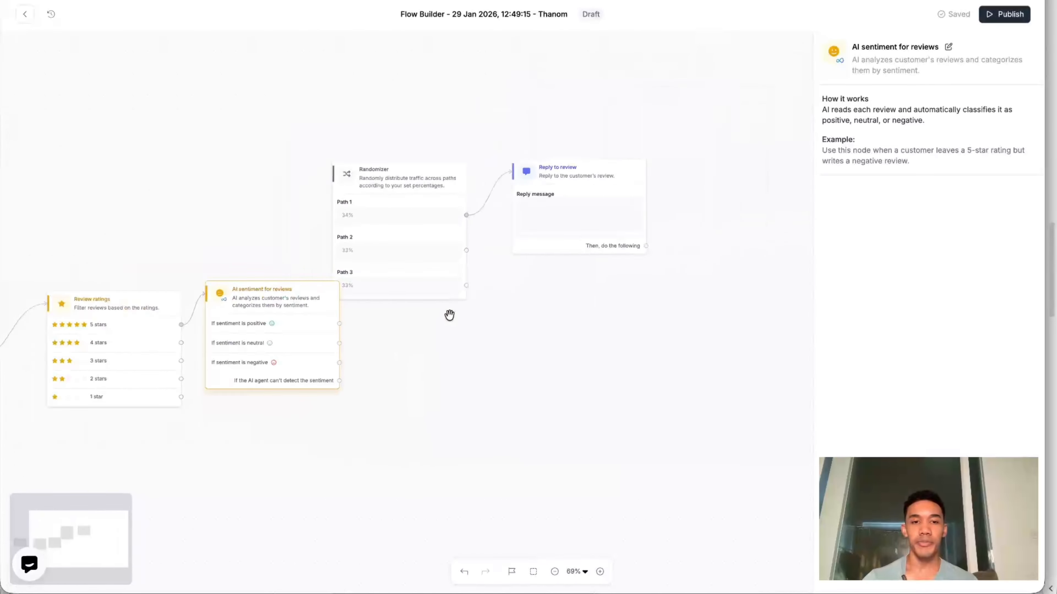
pyautogui.scroll(4, 382, 432)
pyautogui.moveTo(382, 432); pyautogui.dragTo(648, 468)
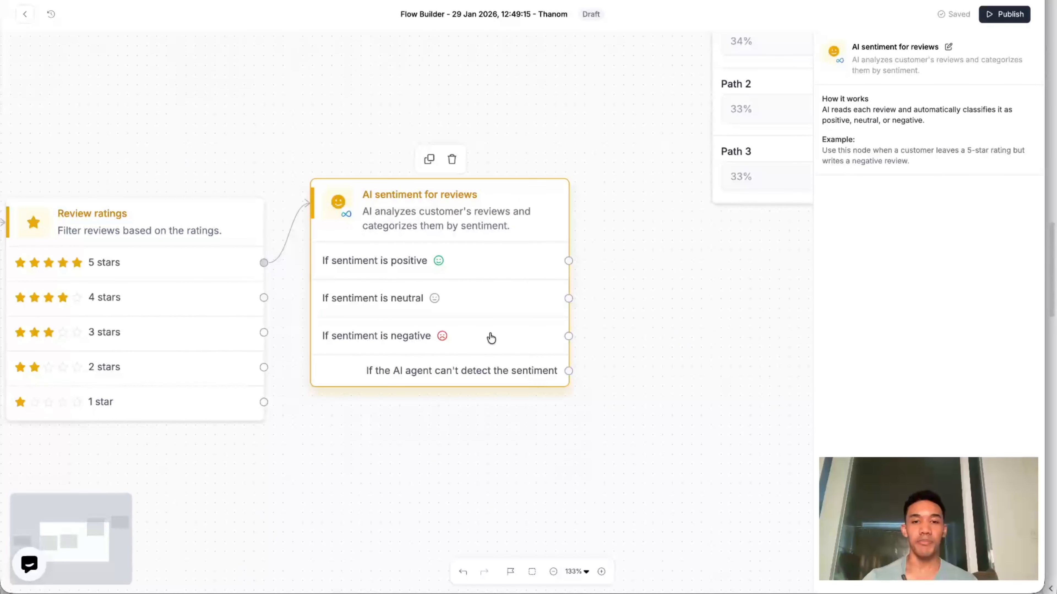
# - Review the actions available for the branch where the AI agent can't detect the sentiment, without adding one
pyautogui.scroll(-4, 491, 338)
pyautogui.moveTo(589, 361); pyautogui.dragTo(516, 360)
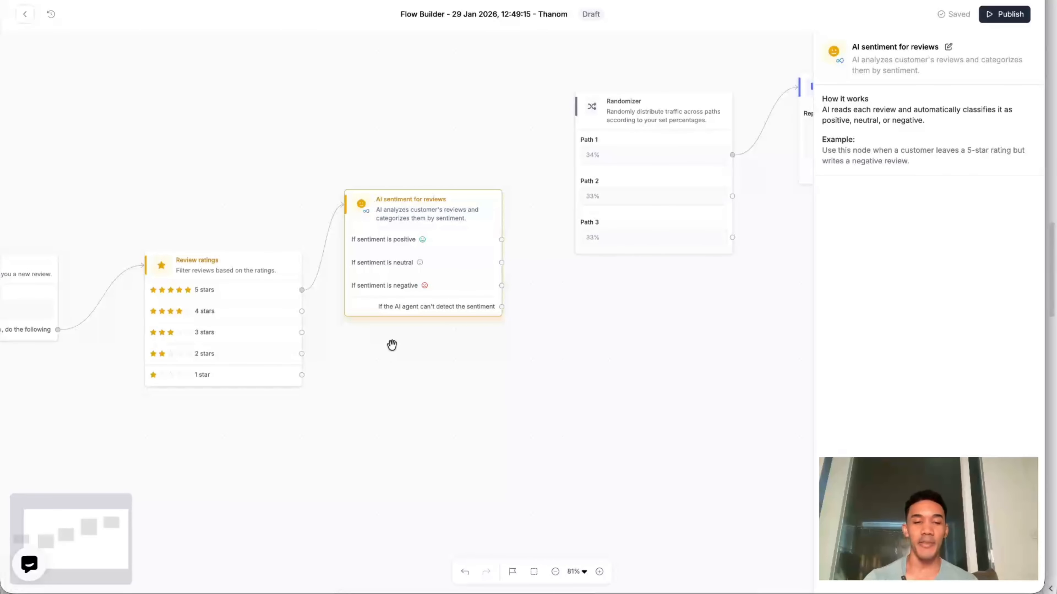
pyautogui.scroll(5, 392, 346)
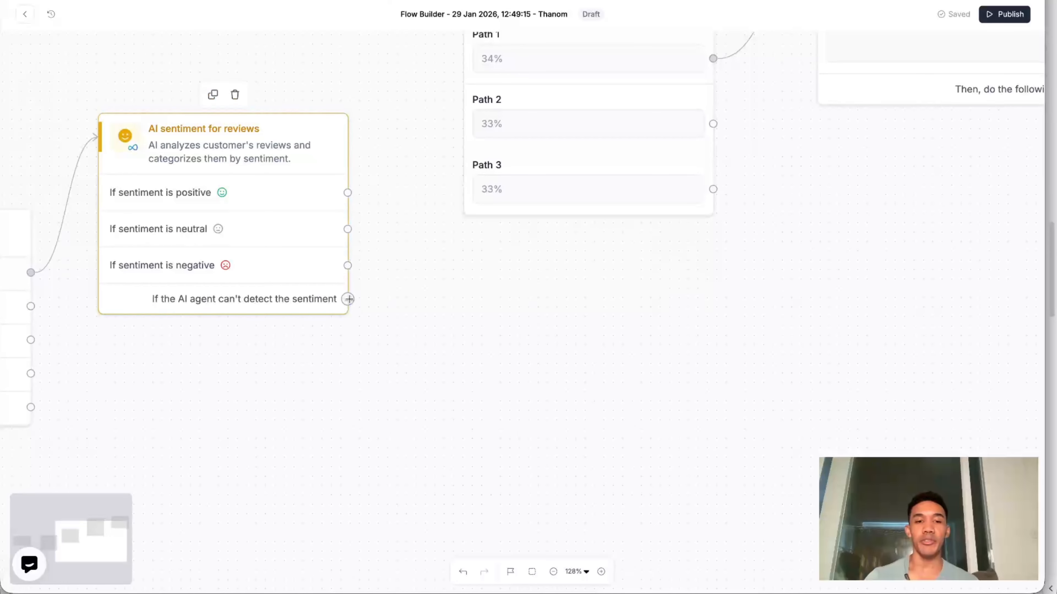
pyautogui.moveTo(348, 299); pyautogui.dragTo(535, 358)
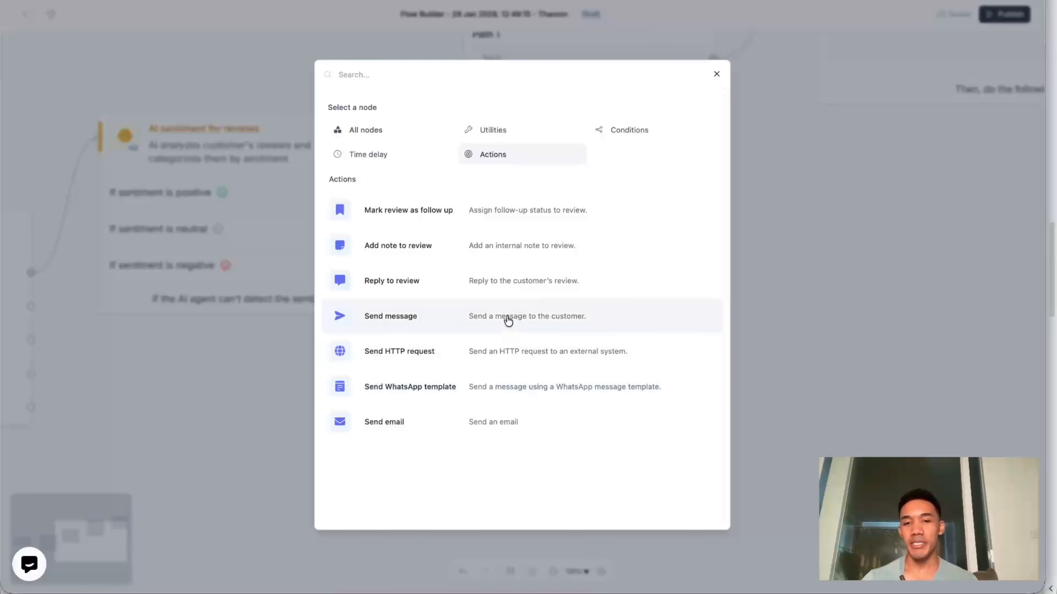
pyautogui.press('Escape')
# - Add an AI intent detection for reviews condition to the 2 stars branch and move it closer to Review ratings
pyautogui.moveTo(296, 393); pyautogui.dragTo(498, 387)
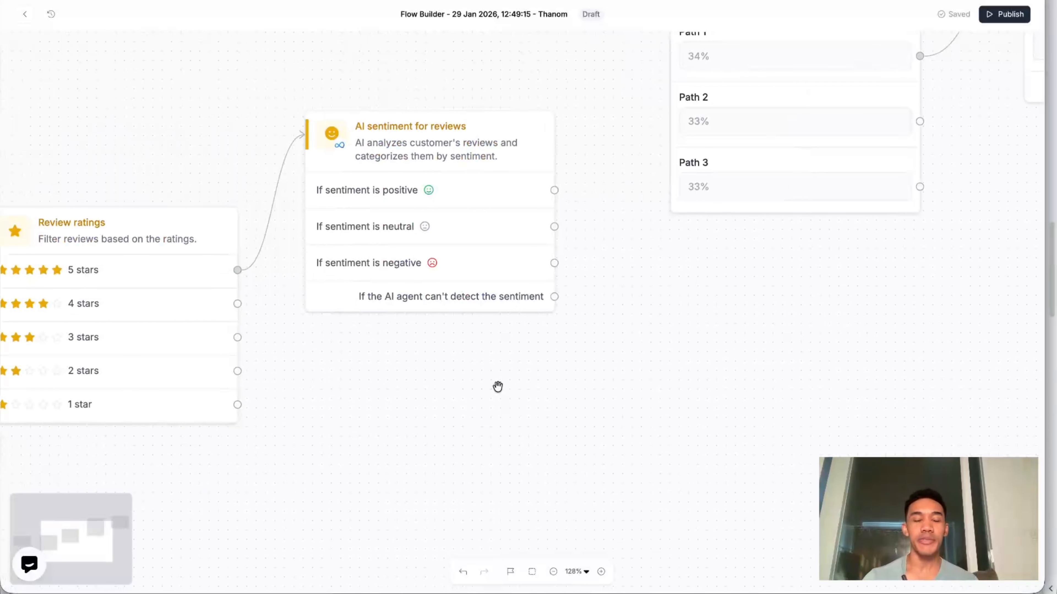
pyautogui.click(234, 391)
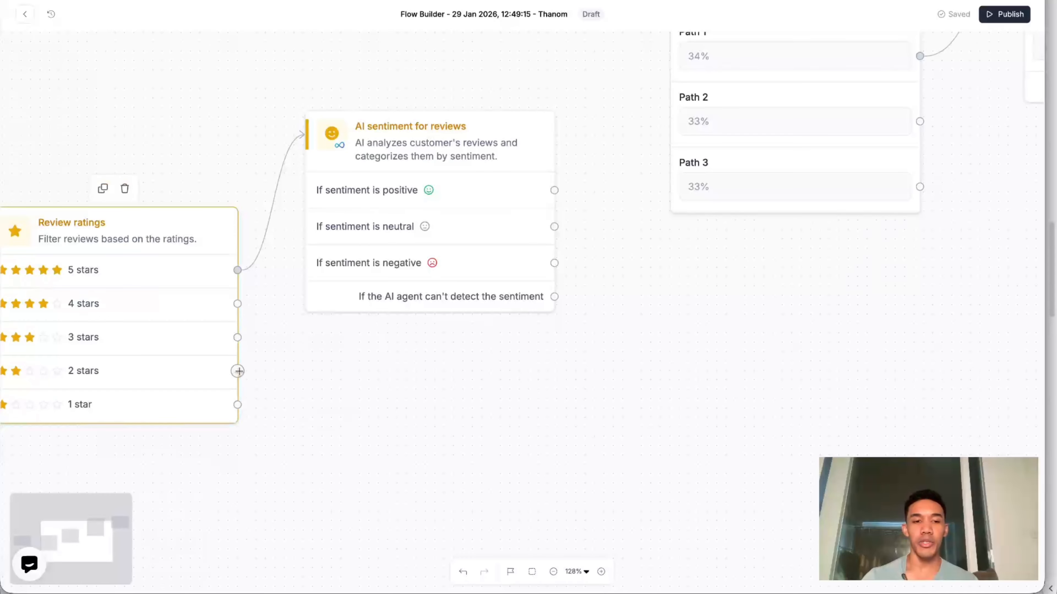
pyautogui.moveTo(237, 371); pyautogui.dragTo(419, 423)
pyautogui.click(623, 130)
pyautogui.click(489, 390)
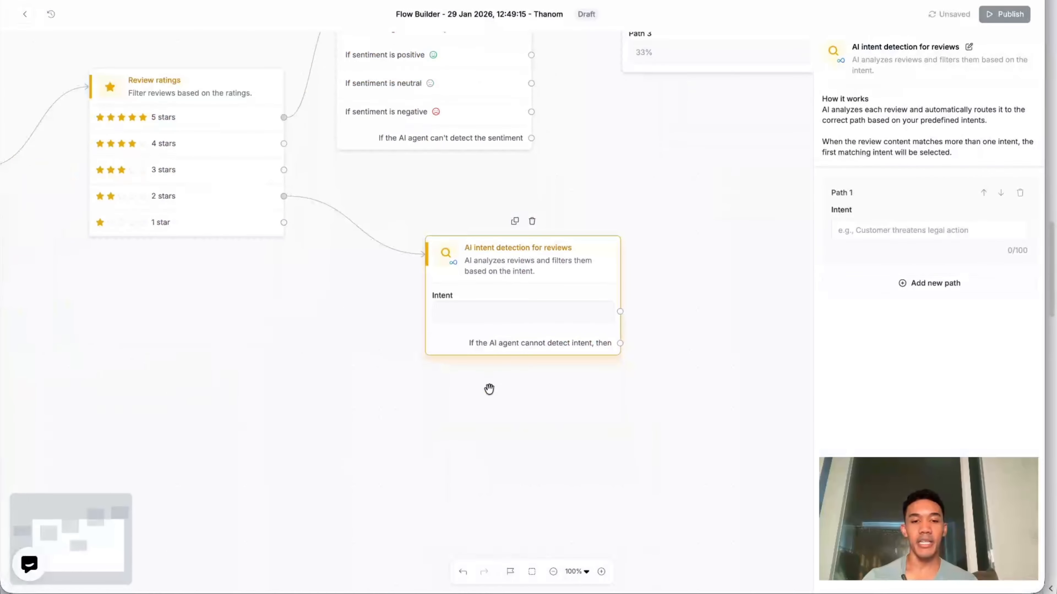
pyautogui.moveTo(499, 305); pyautogui.dragTo(440, 270)
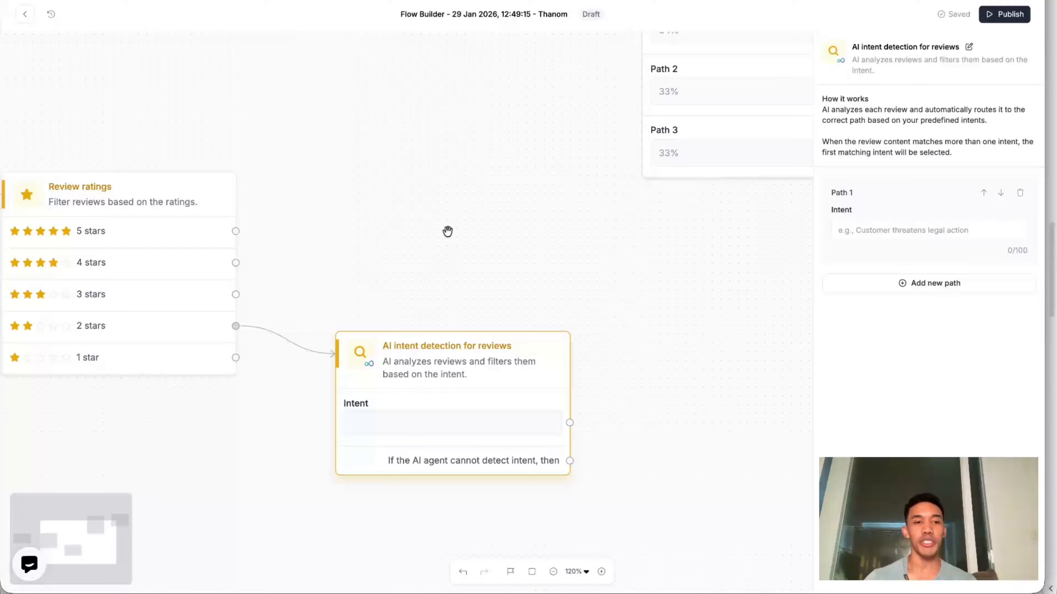
# - Replace the AI sentiment condition on the 5 stars branch with Review content and connect its Contains one of path to the Randomizer
pyautogui.moveTo(236, 231); pyautogui.dragTo(319, 188)
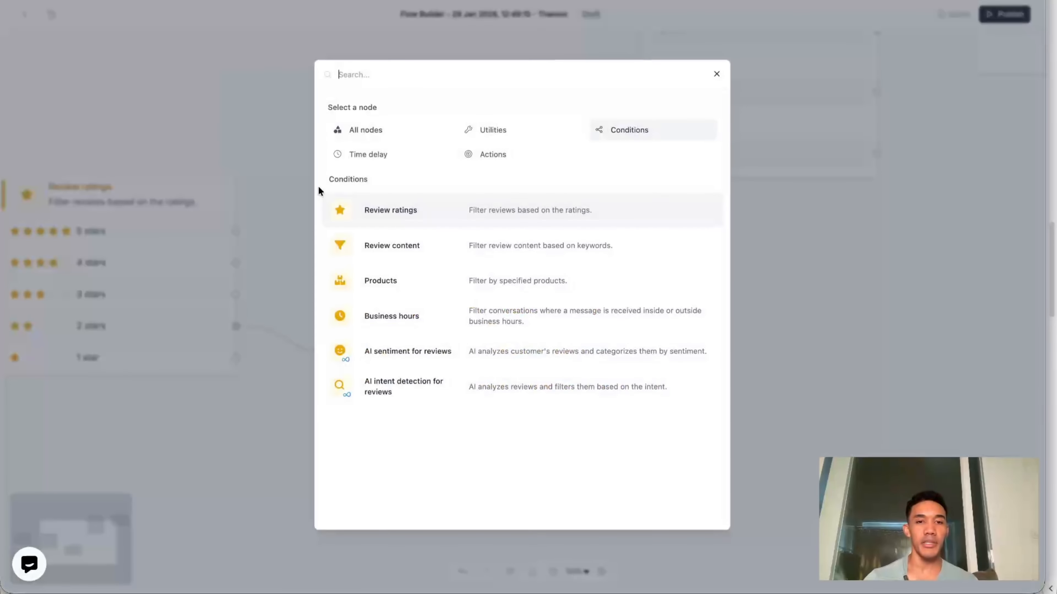
pyautogui.click(442, 256)
pyautogui.moveTo(472, 283); pyautogui.dragTo(471, 166)
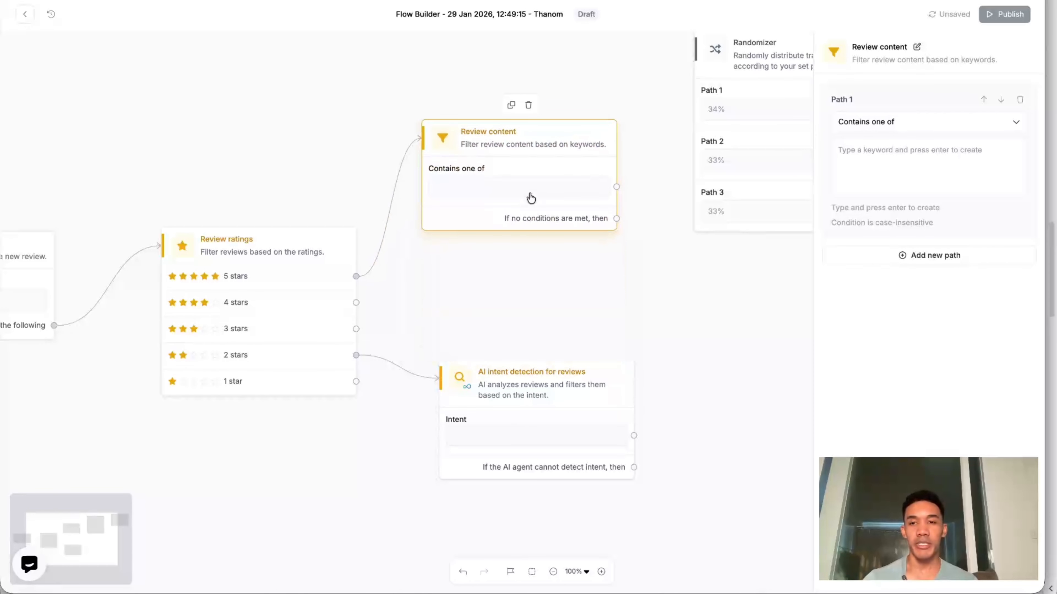
pyautogui.click(879, 168)
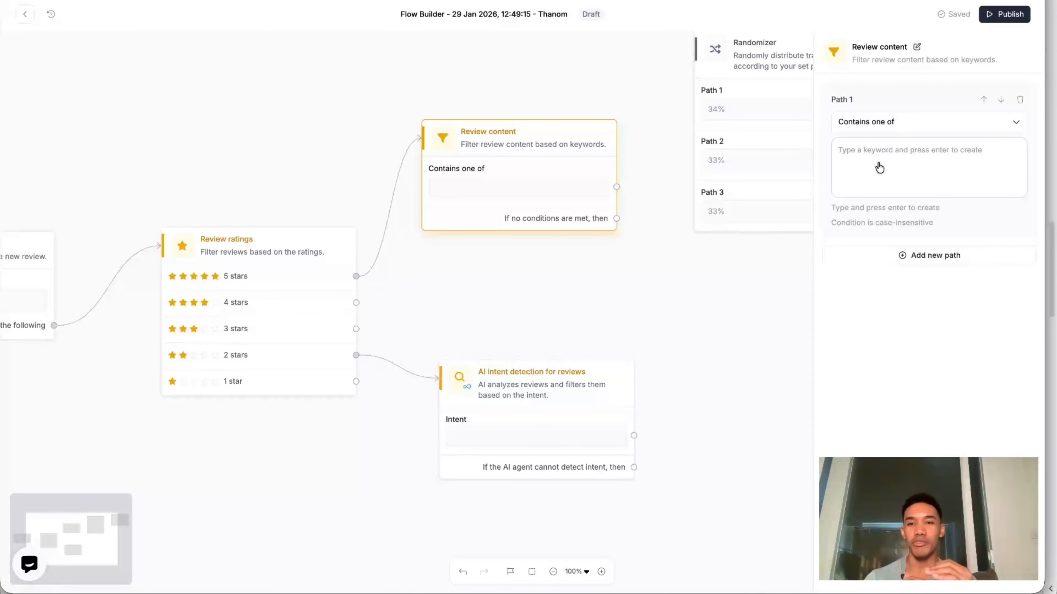
pyautogui.moveTo(689, 298); pyautogui.dragTo(471, 298)
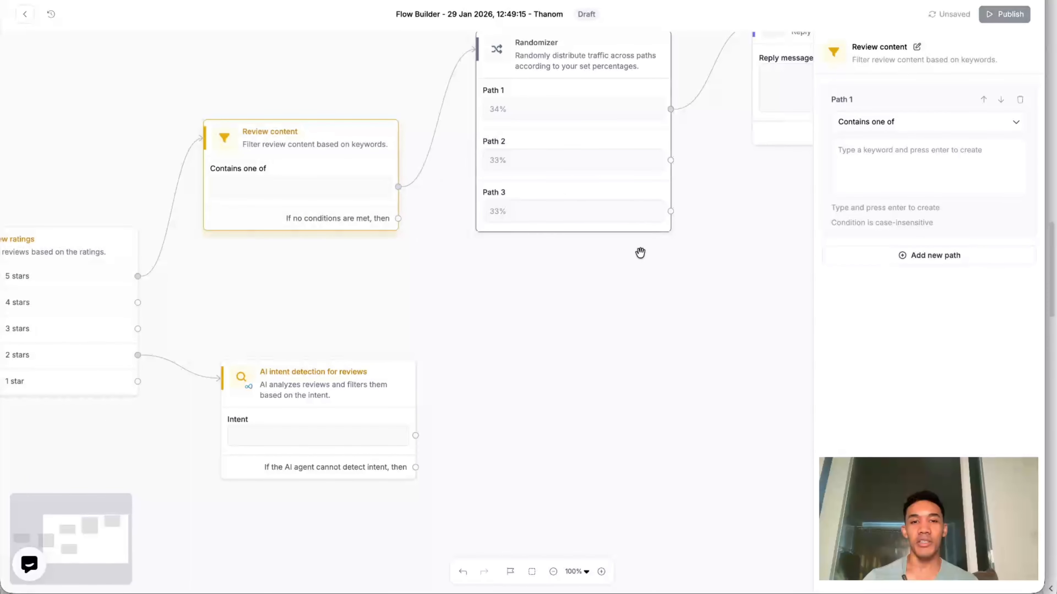
pyautogui.moveTo(641, 275); pyautogui.dragTo(514, 362)
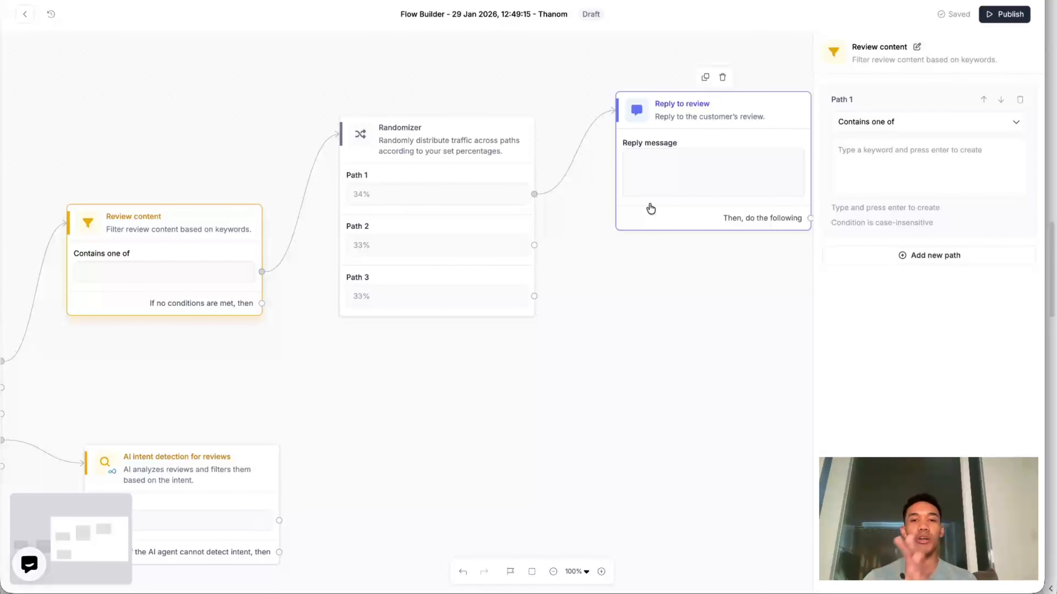
pyautogui.moveTo(674, 261); pyautogui.dragTo(867, 190)
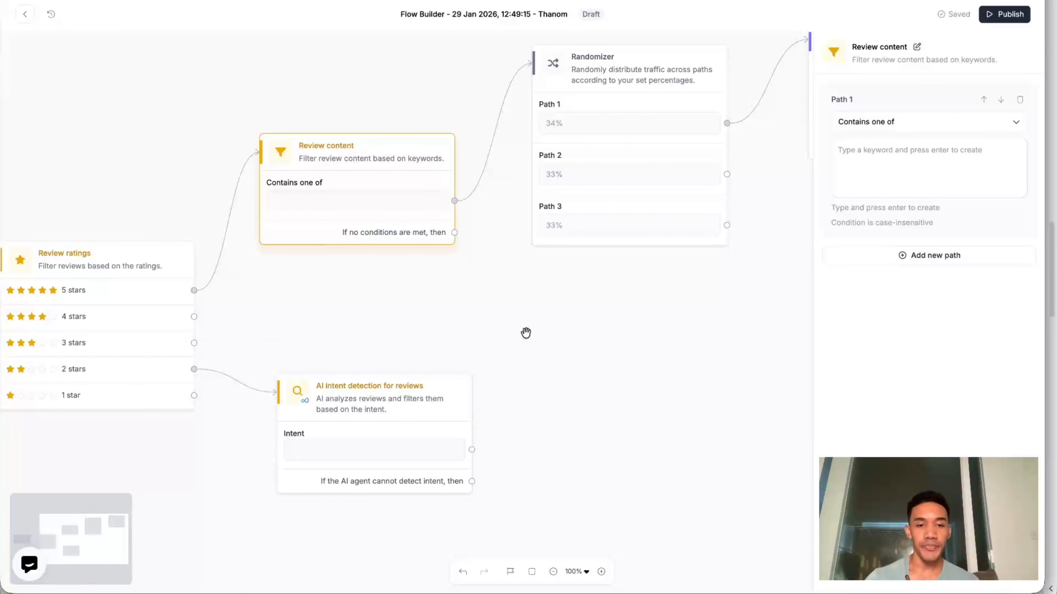
# - Set the Path 1 intent of AI intent detection for reviews to "allergic reaction"
pyautogui.moveTo(526, 333); pyautogui.dragTo(582, 228)
pyautogui.scroll(5, 583, 228)
pyautogui.moveTo(479, 298); pyautogui.dragTo(601, 205)
pyautogui.scroll(-3, 596, 203)
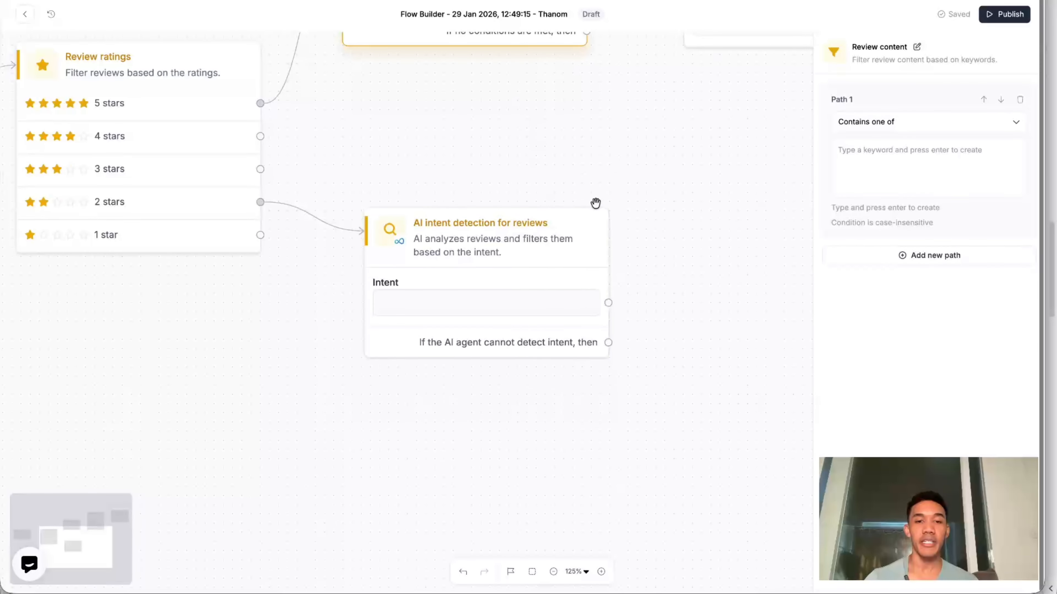
pyautogui.scroll(-2, 628, 163)
pyautogui.moveTo(627, 163); pyautogui.dragTo(562, 260)
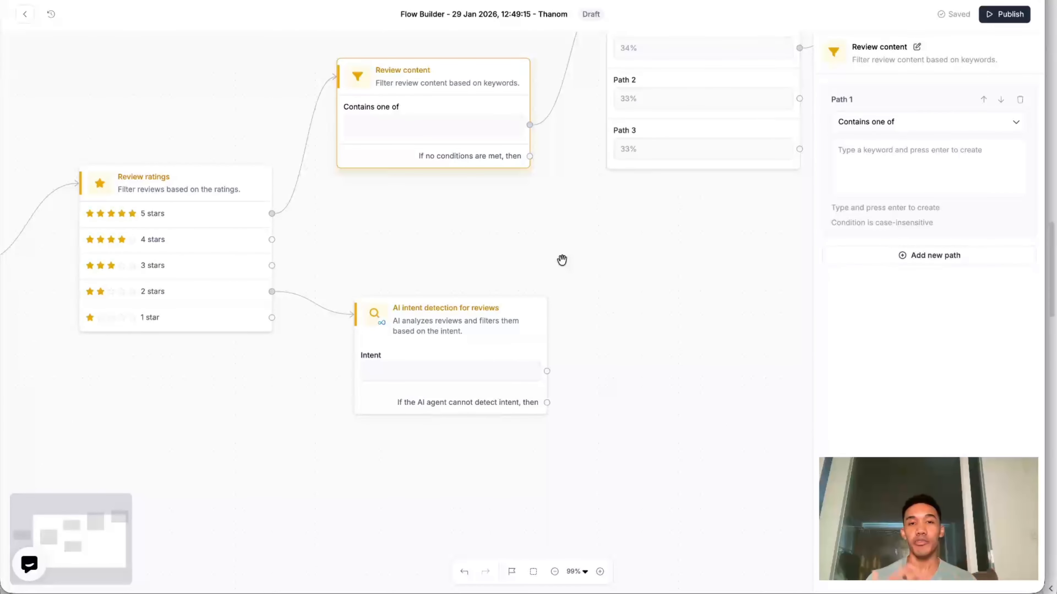
pyautogui.click(464, 366)
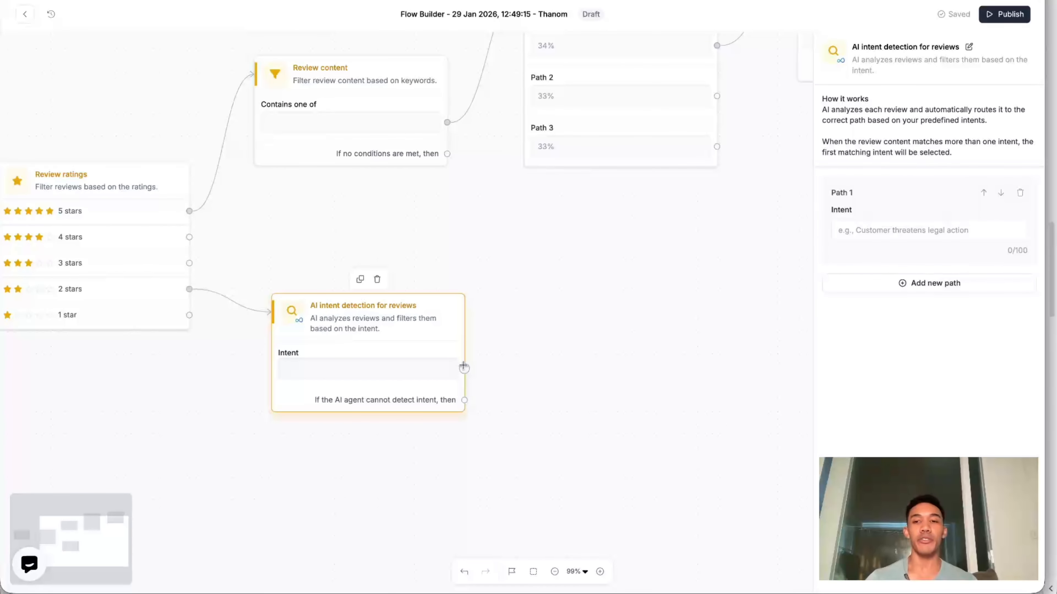
pyautogui.click(864, 230)
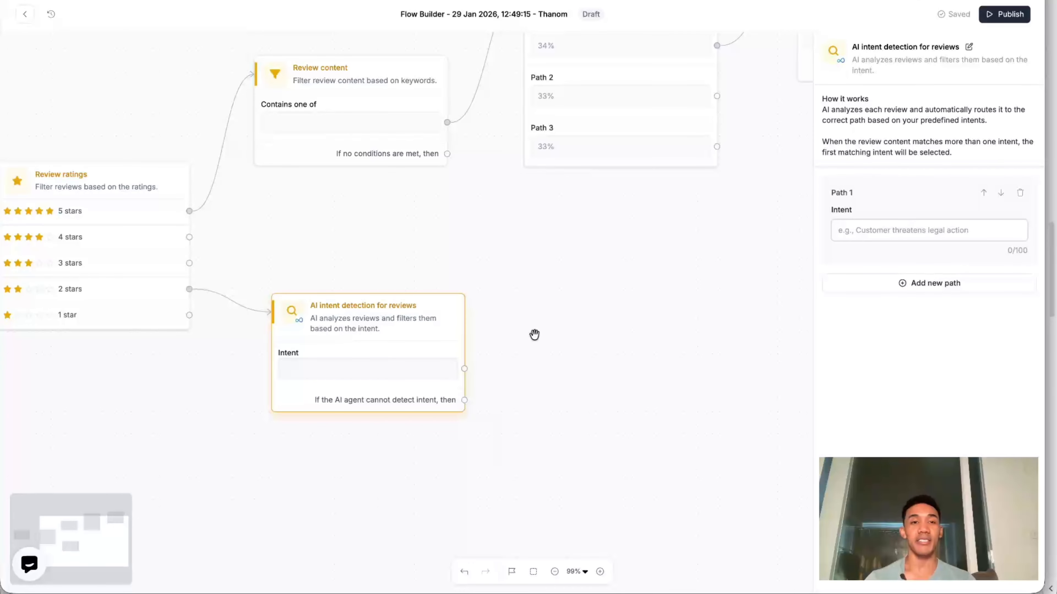
pyautogui.write('allergic reaction')
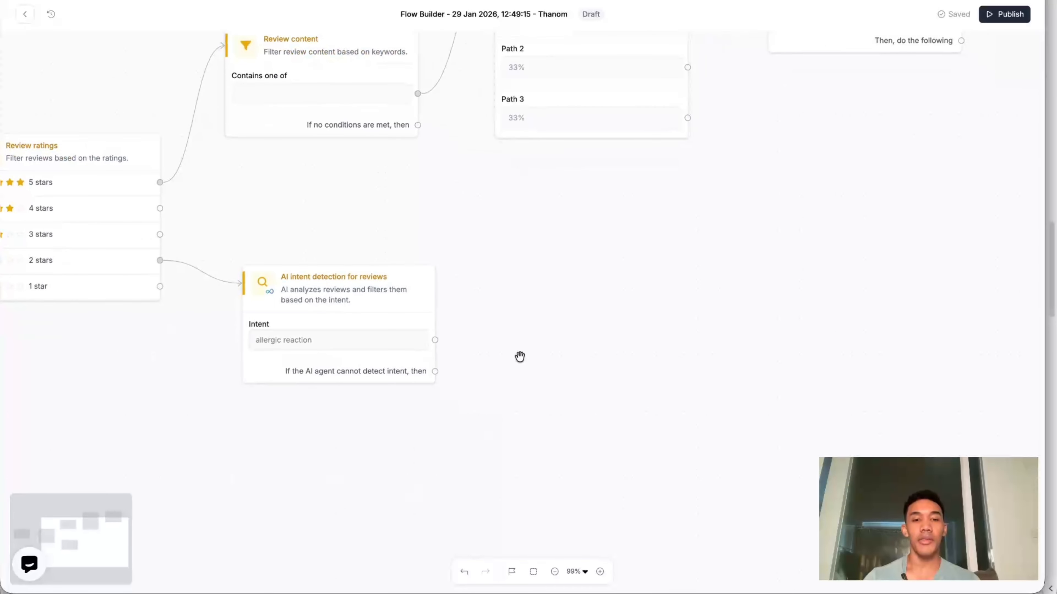
# - Add a Mark review as follow up action to the allergic reaction path of the AI intent detection condition
pyautogui.click(435, 340)
pyautogui.click(502, 156)
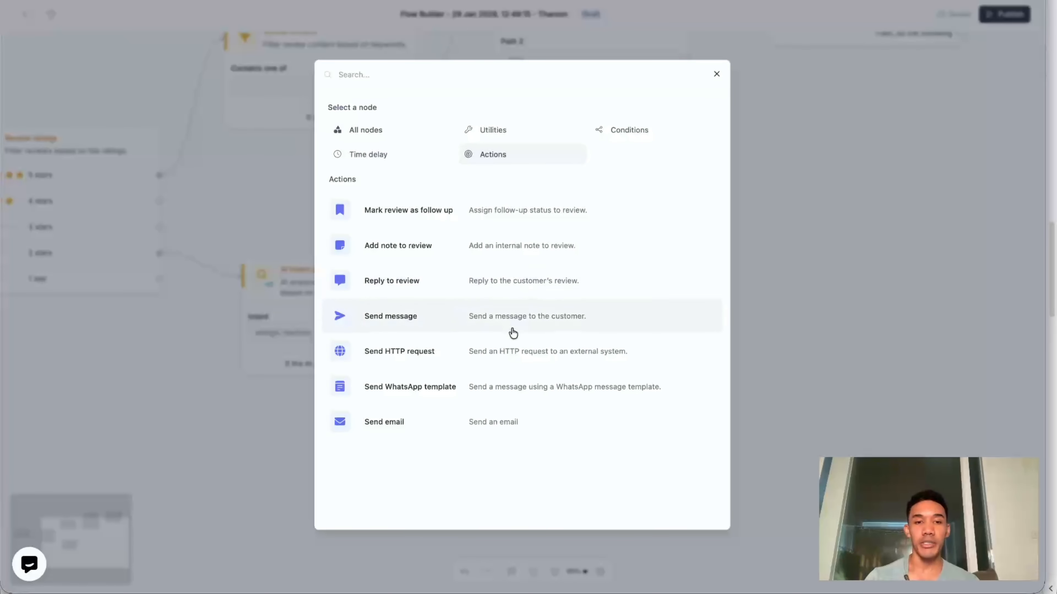
pyautogui.click(502, 217)
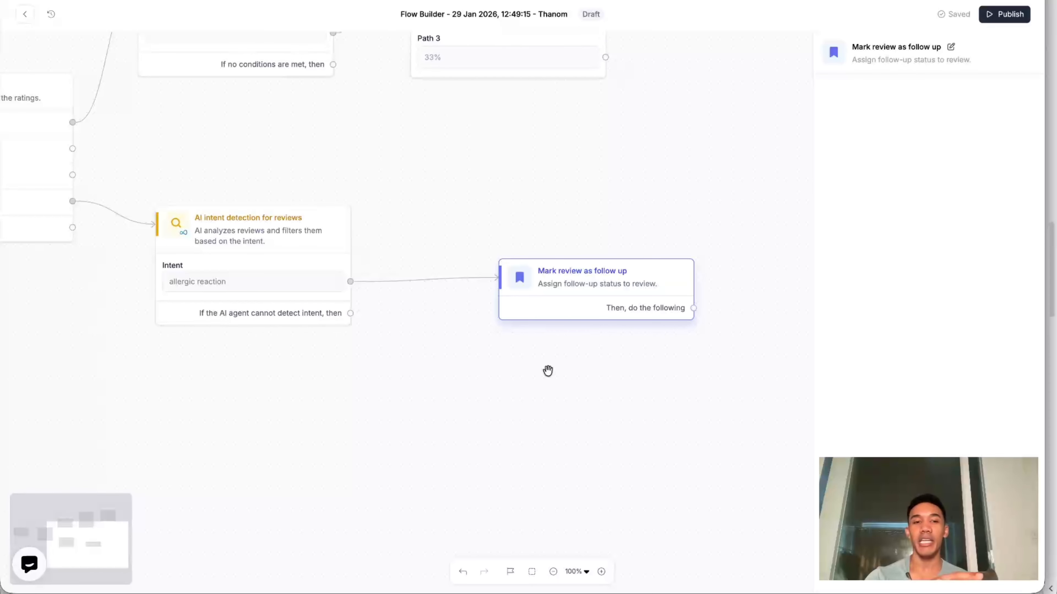
pyautogui.moveTo(317, 356); pyautogui.dragTo(557, 369)
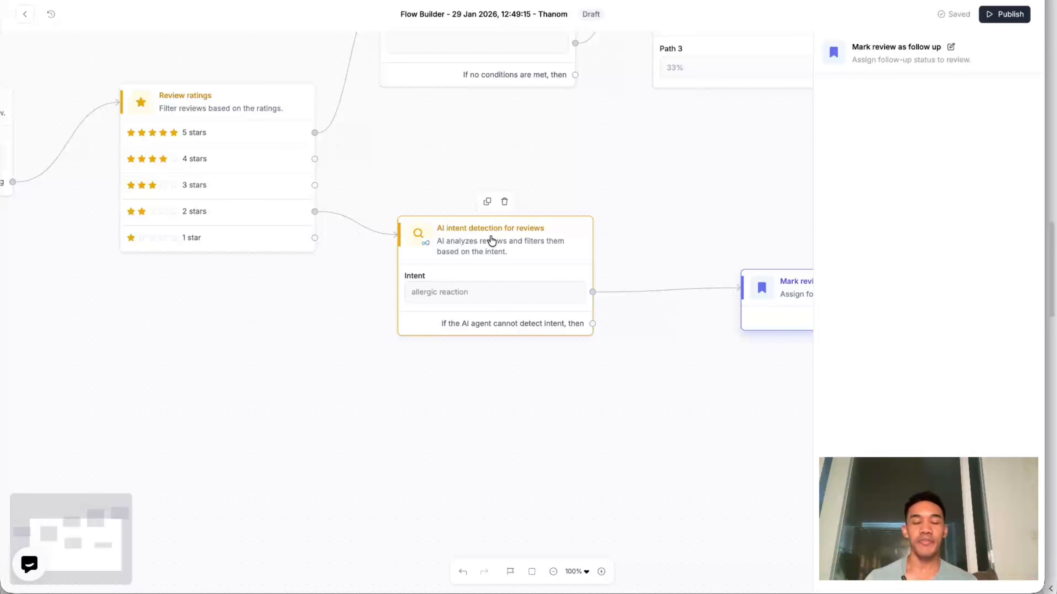
pyautogui.scroll(-5, 504, 226)
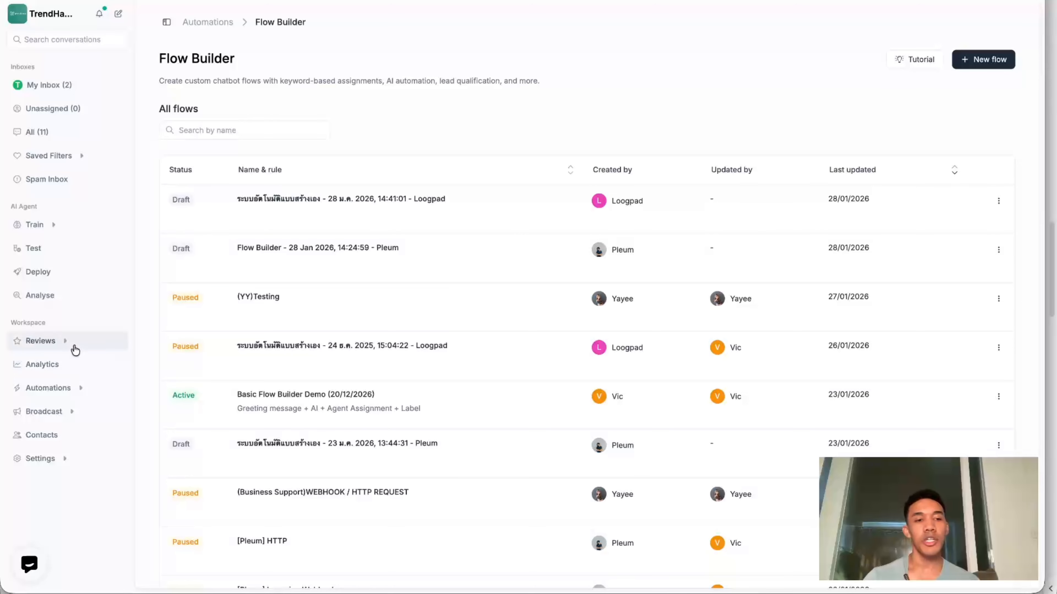
# - Examine the automation logs of the Air Purifier HEPA Filter review in Shopee Reviews, closing them to return to the list
pyautogui.click(73, 344)
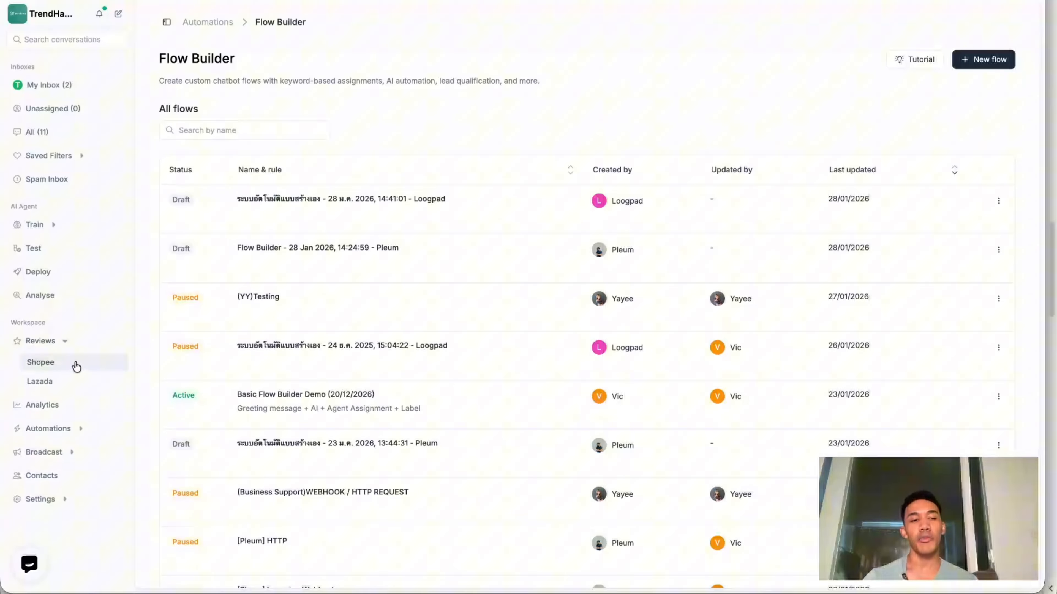
pyautogui.click(73, 363)
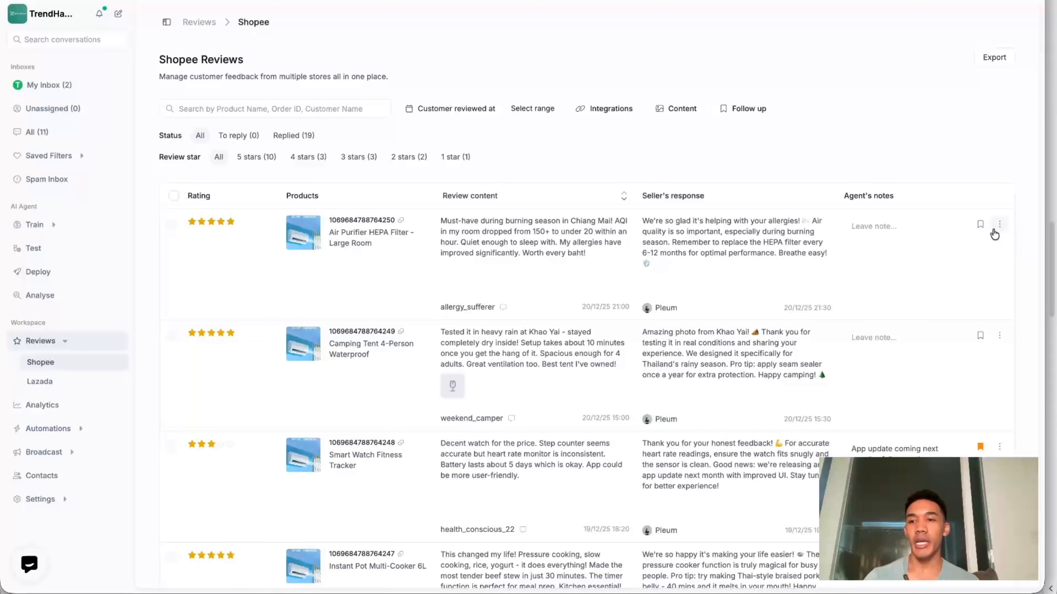
pyautogui.click(999, 224)
pyautogui.click(977, 285)
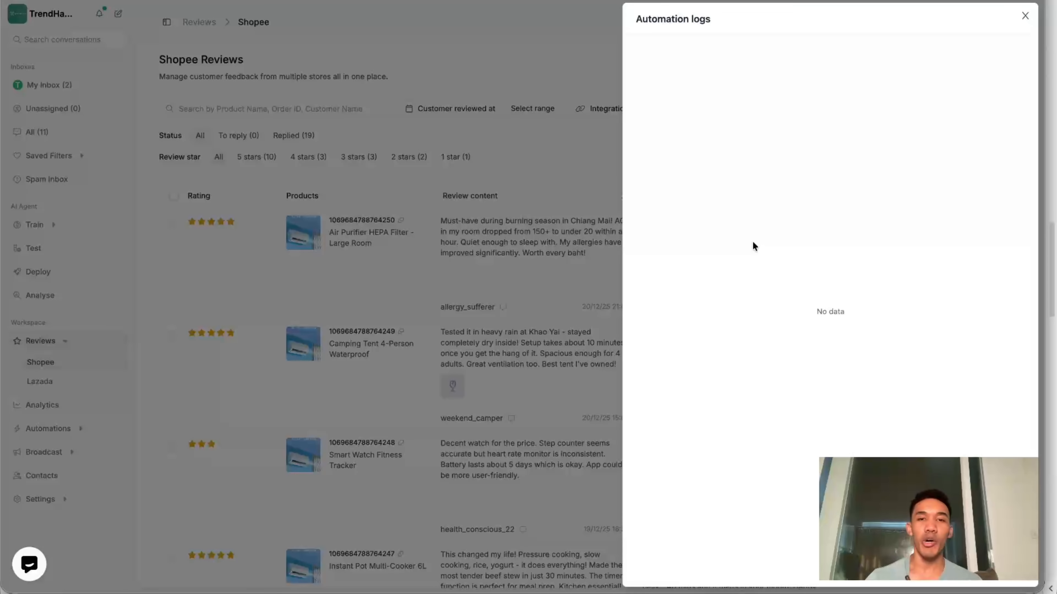
pyautogui.click(516, 332)
pyautogui.scroll(-3, 516, 332)
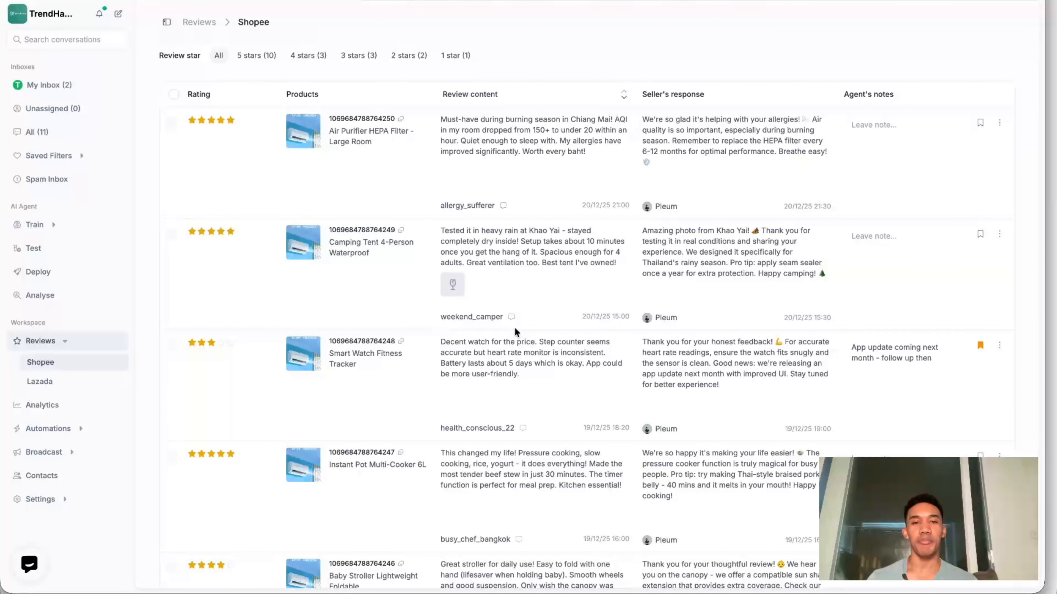